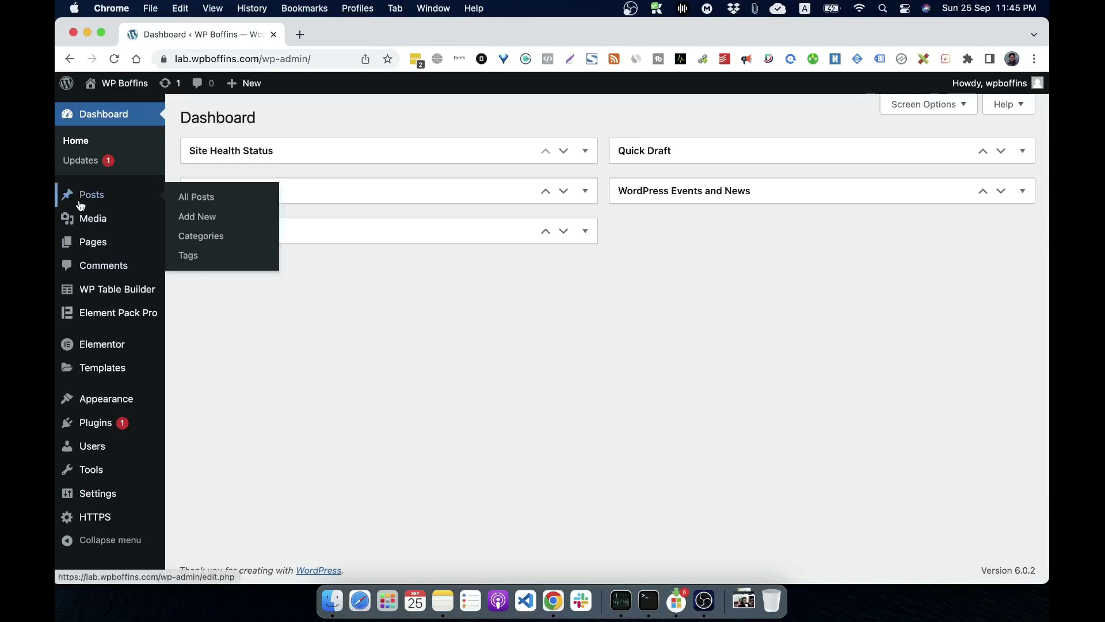
Step: Open Media > Library, which shows no media items yet
{"action": "mouse_move", "coordinate": [96, 229]}
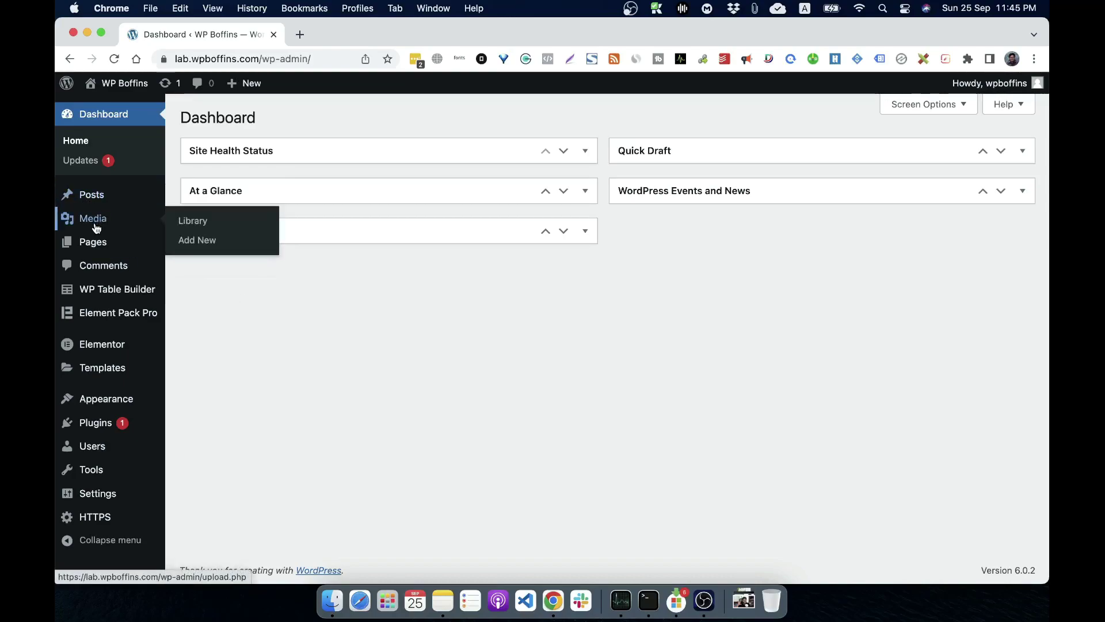
{"action": "left_click", "coordinate": [194, 228]}
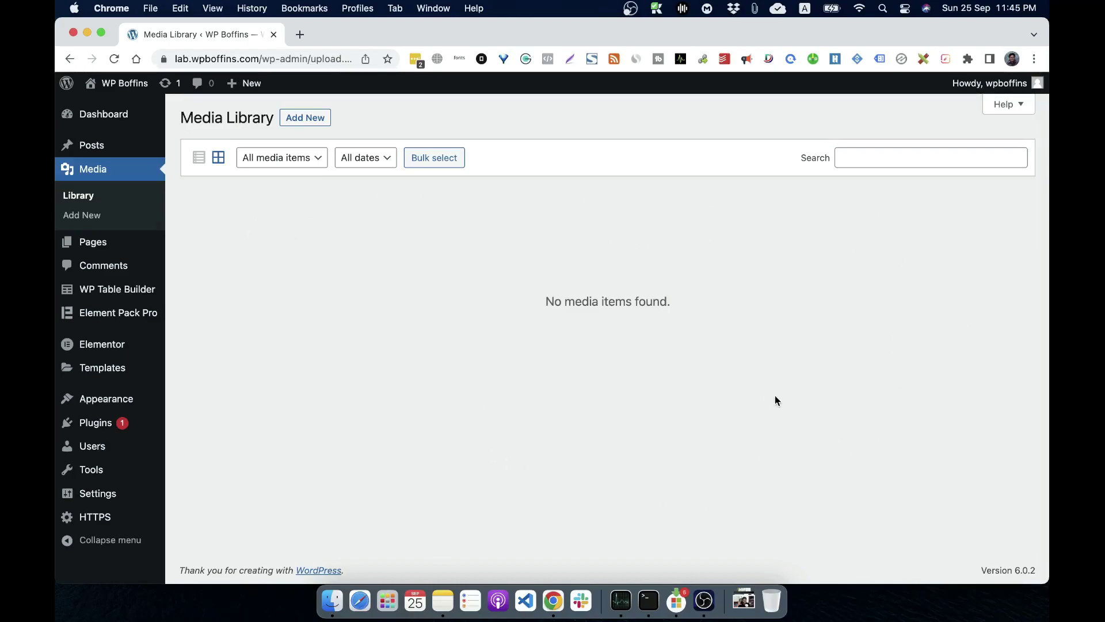
Step: Go to Media > Add New to reach the Upload New Media page
{"action": "left_click", "coordinate": [83, 215]}
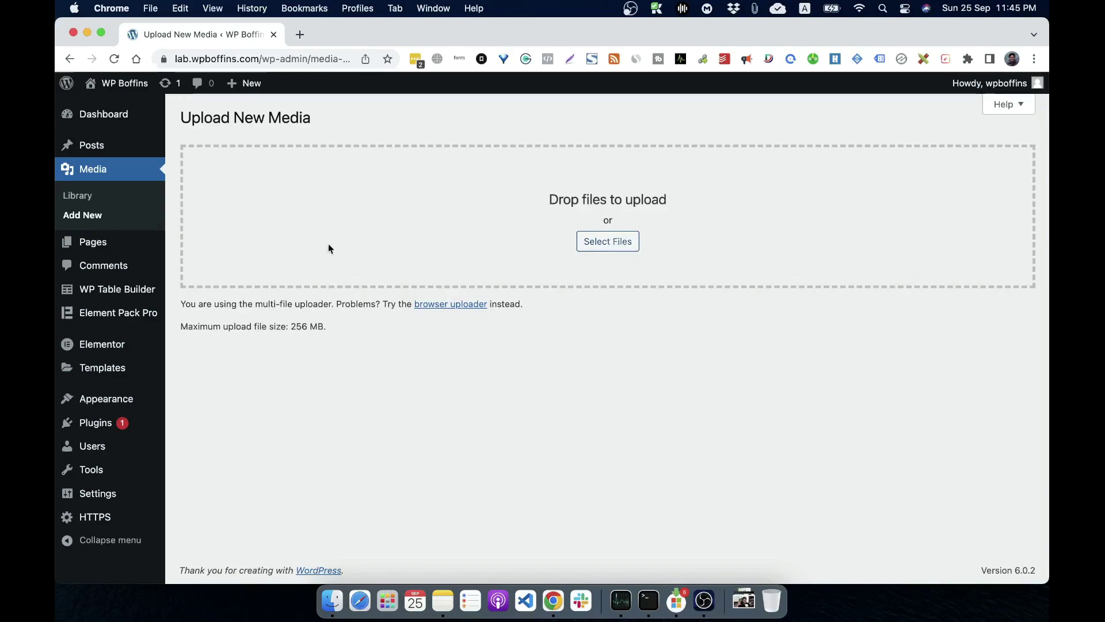
Step: Create a new post and title it 'Post with Media'
{"action": "mouse_move", "coordinate": [112, 151]}
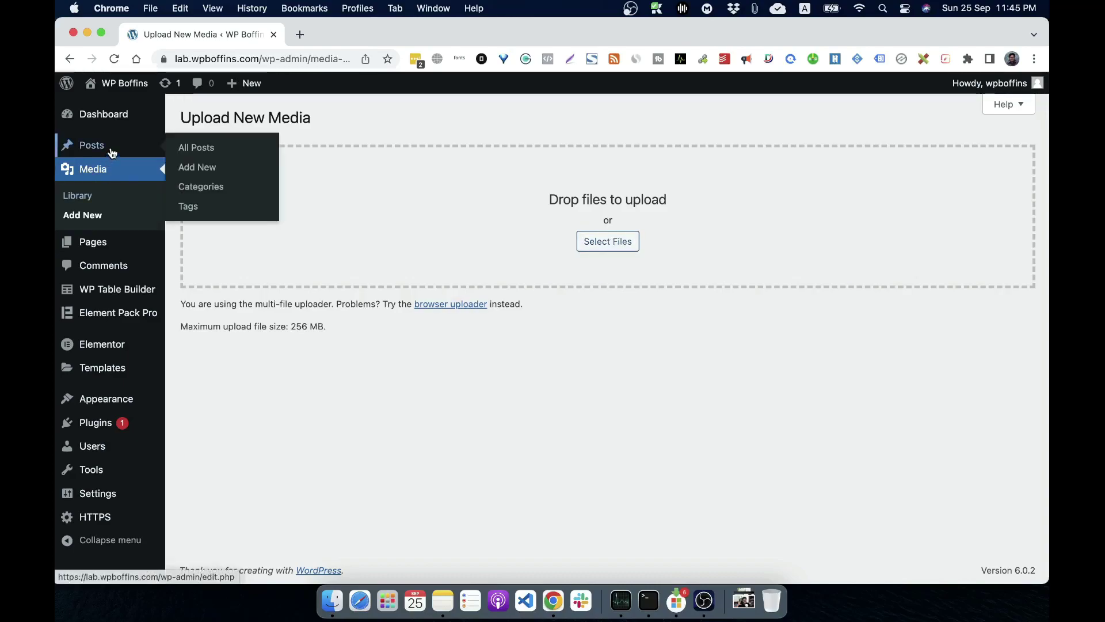
{"action": "left_click", "coordinate": [199, 172]}
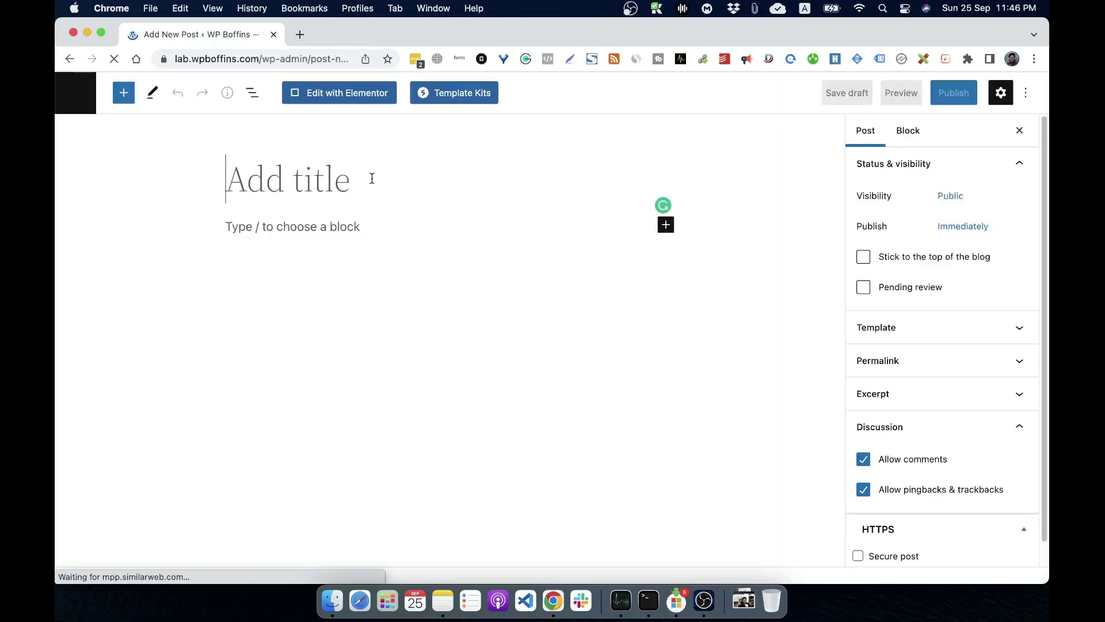
{"action": "type", "text": "Media "}
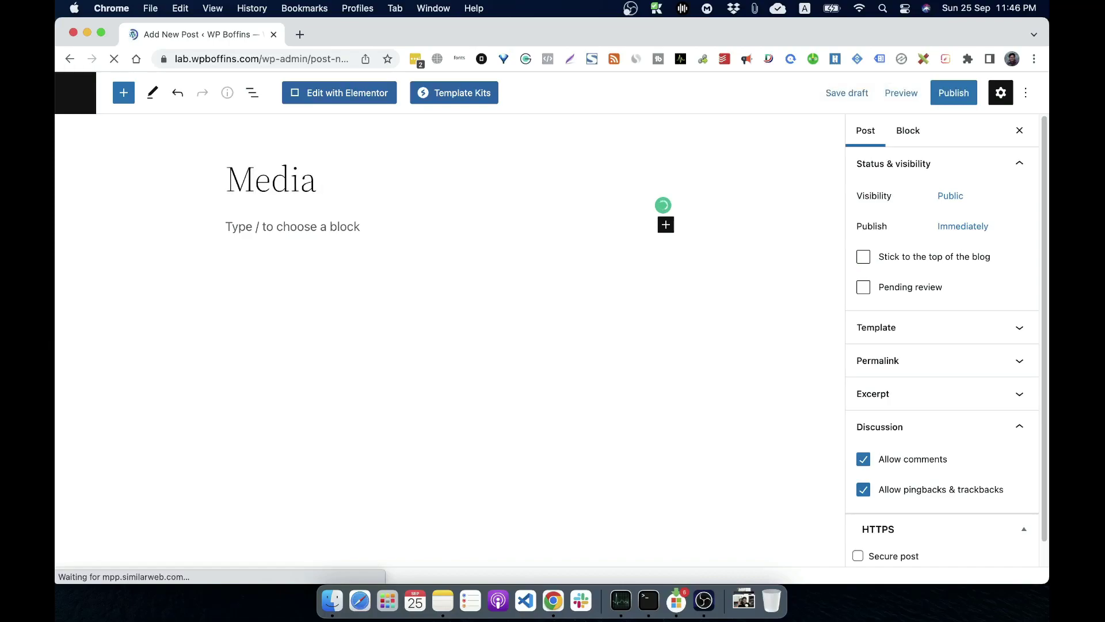
{"action": "type", "text": "Post"}
{"action": "key", "text": "Left"}
{"action": "key", "text": "Left"}
{"action": "key", "text": "Left"}
{"action": "key", "text": "Left"}
{"action": "key", "text": "Left"}
{"action": "key", "text": "Left"}
{"action": "key", "text": "Left"}
{"action": "key", "text": "Left"}
{"action": "key", "text": "Left"}
{"action": "key", "text": "Left"}
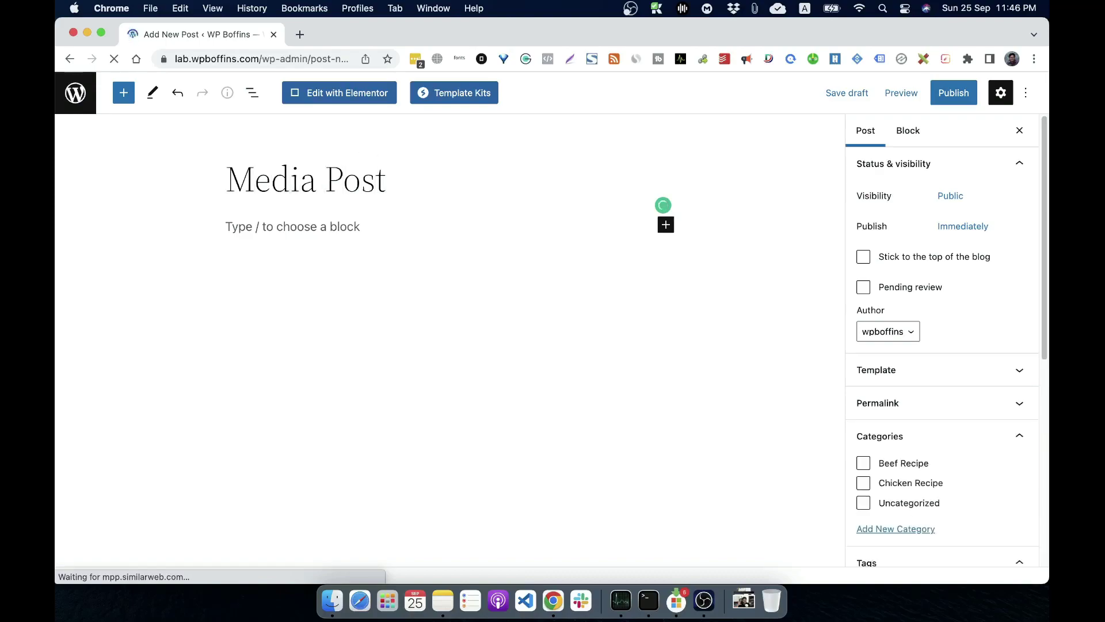
{"action": "type", "text": "Post with"}
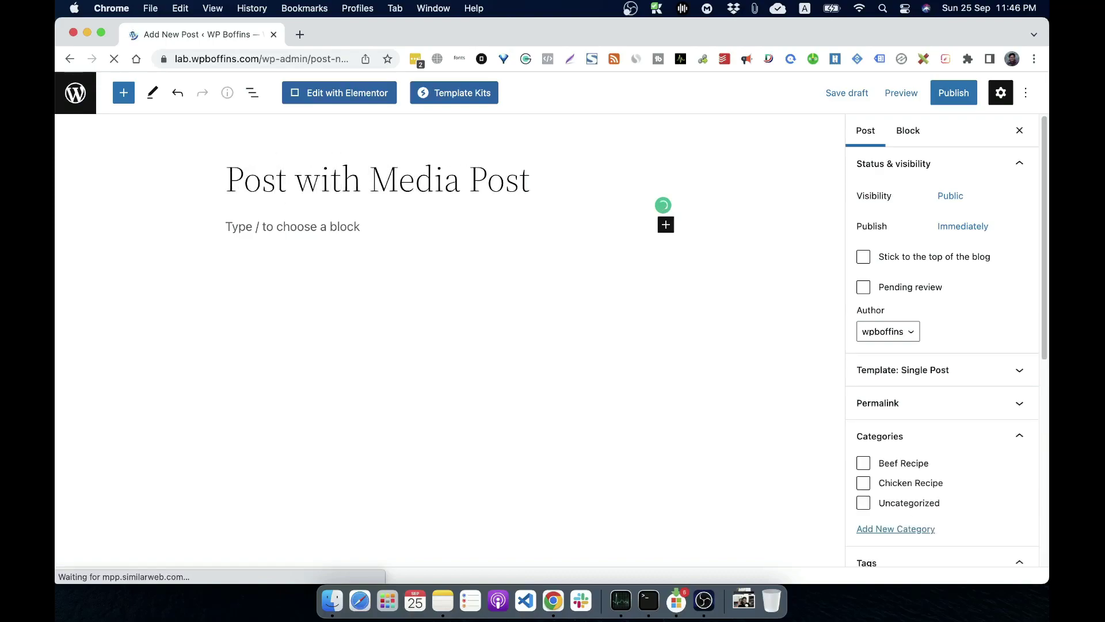
{"action": "key", "text": "Right"}
{"action": "key", "text": "Right"}
{"action": "key", "text": "Right"}
{"action": "key", "text": "Right"}
{"action": "key", "text": "Right"}
{"action": "key", "text": "Right"}
{"action": "key", "text": "Right"}
{"action": "key", "text": "Right"}
{"action": "key", "text": "Right"}
{"action": "key", "text": "Right"}
{"action": "key", "text": "BackSpace"}
{"action": "key", "text": "BackSpace"}
{"action": "key", "text": "BackSpace"}
{"action": "key", "text": "BackSpace"}
{"action": "key", "text": "BackSpace"}
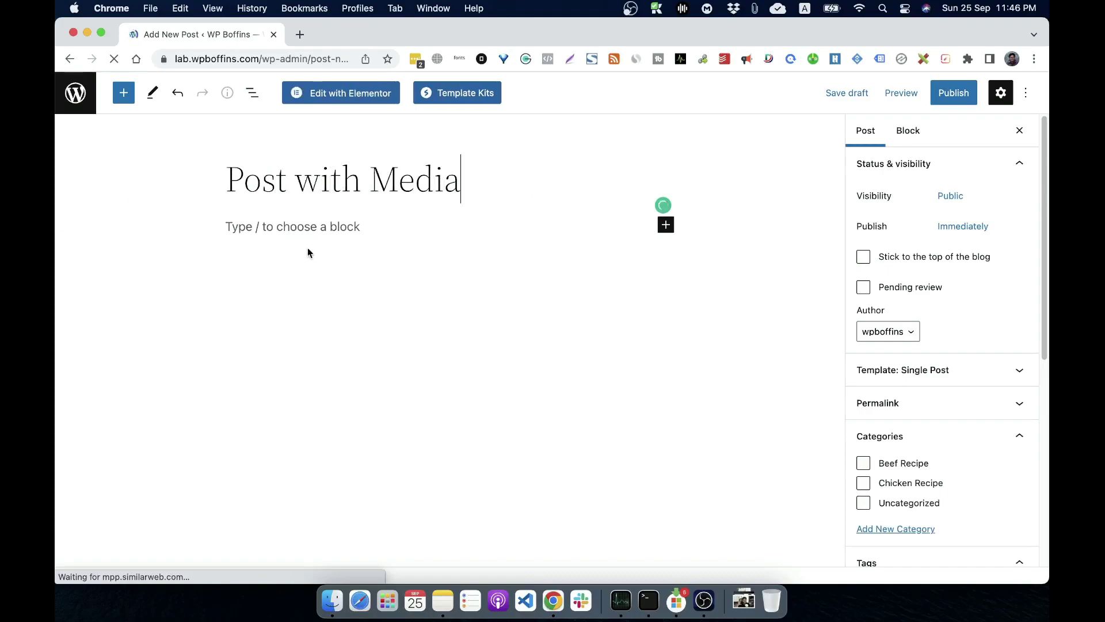
{"action": "left_click", "coordinate": [321, 226]}
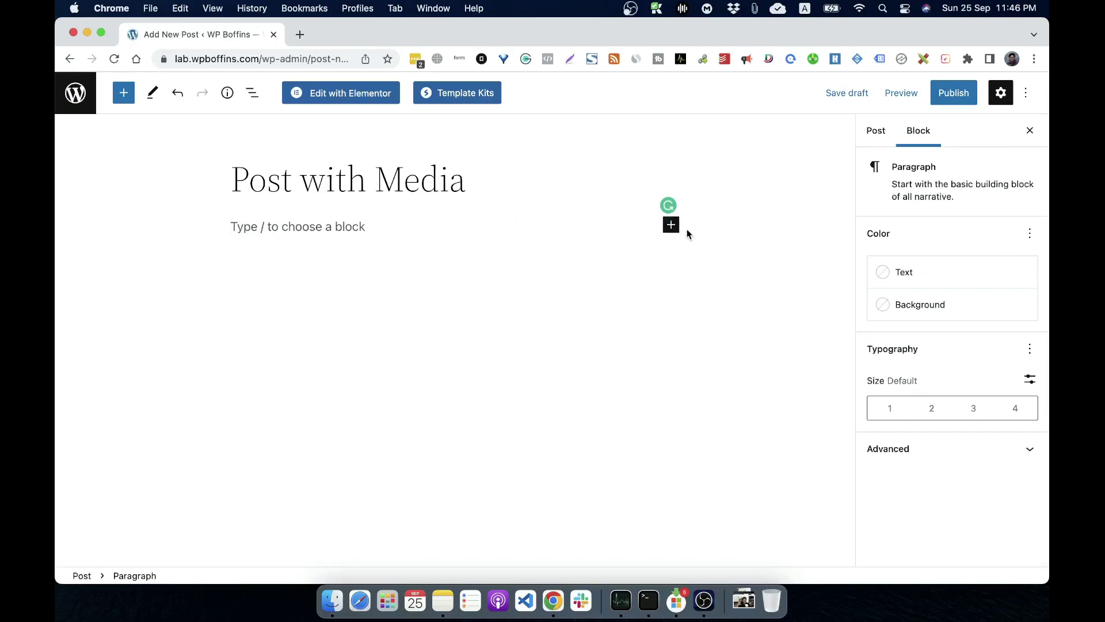
Step: Insert an empty Image block into the post body
{"action": "left_click", "coordinate": [671, 225]}
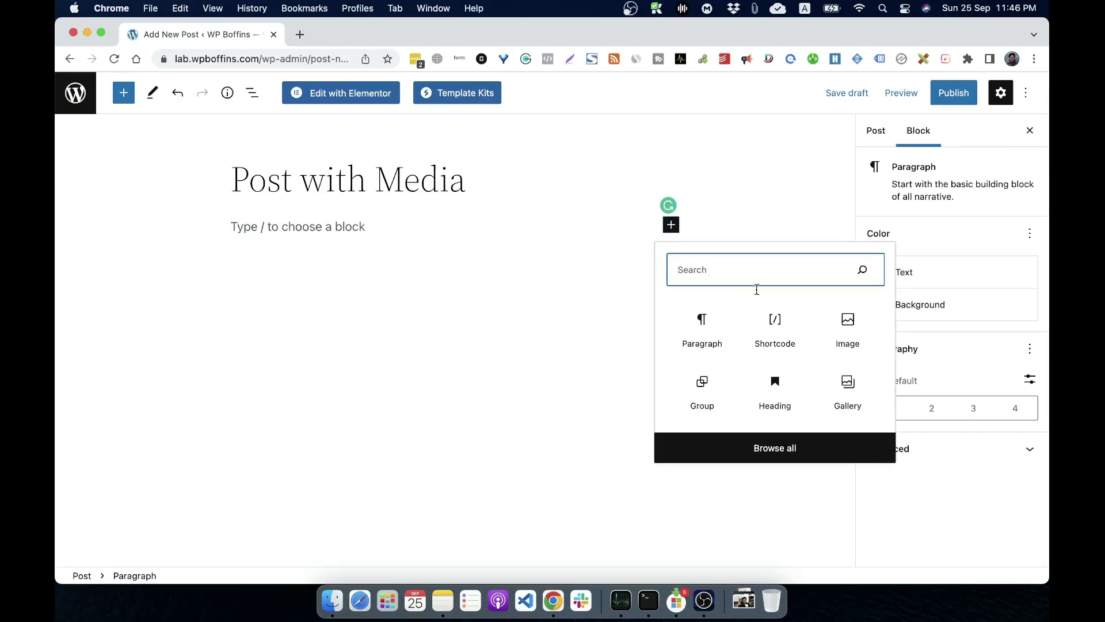
{"action": "left_click", "coordinate": [847, 322]}
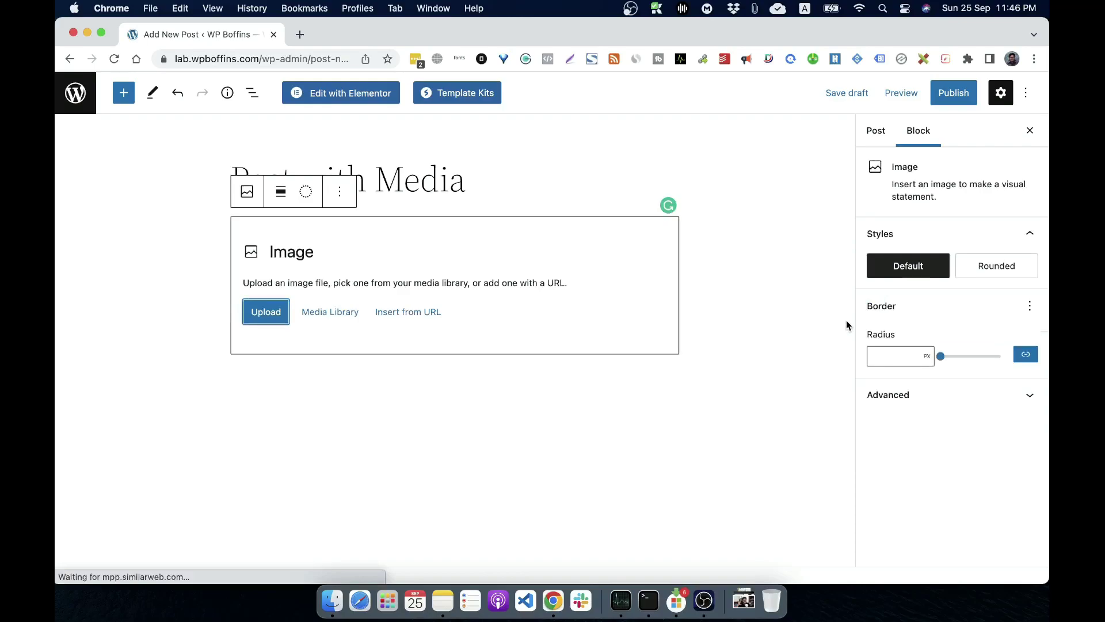
{"action": "left_click", "coordinate": [268, 315]}
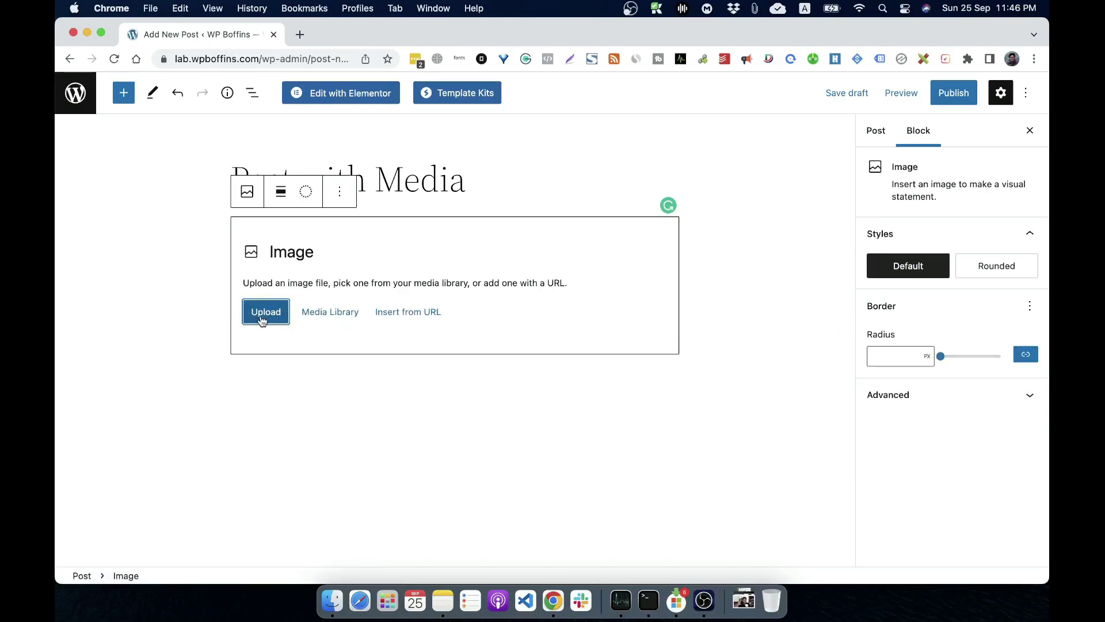
{"action": "left_click", "coordinate": [590, 192]}
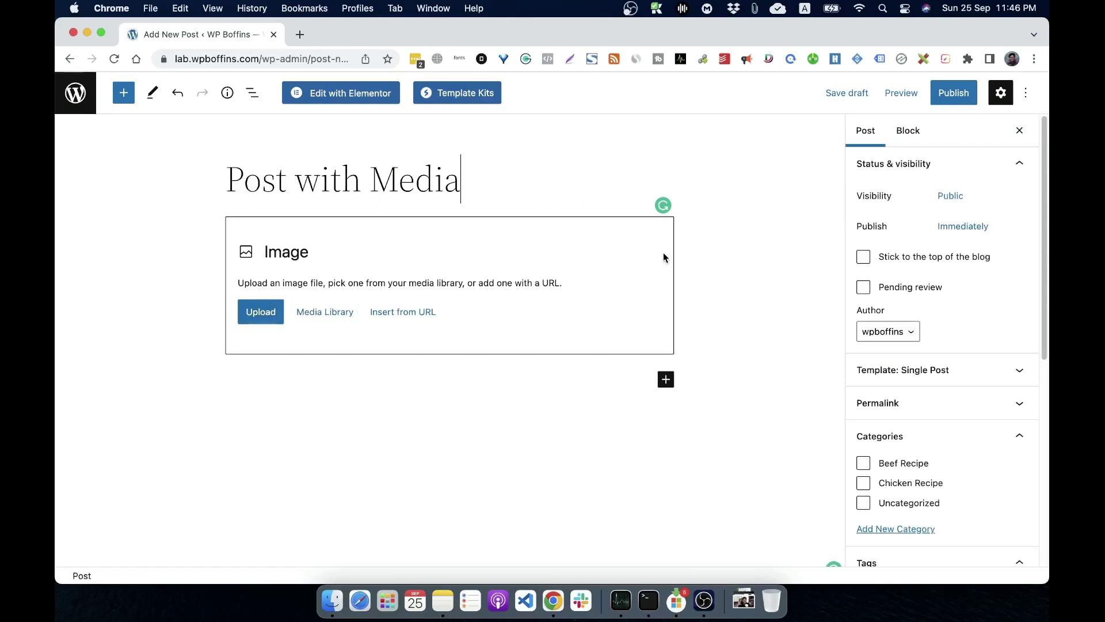
Step: Add an empty File block below the Image block
{"action": "left_click", "coordinate": [666, 379]}
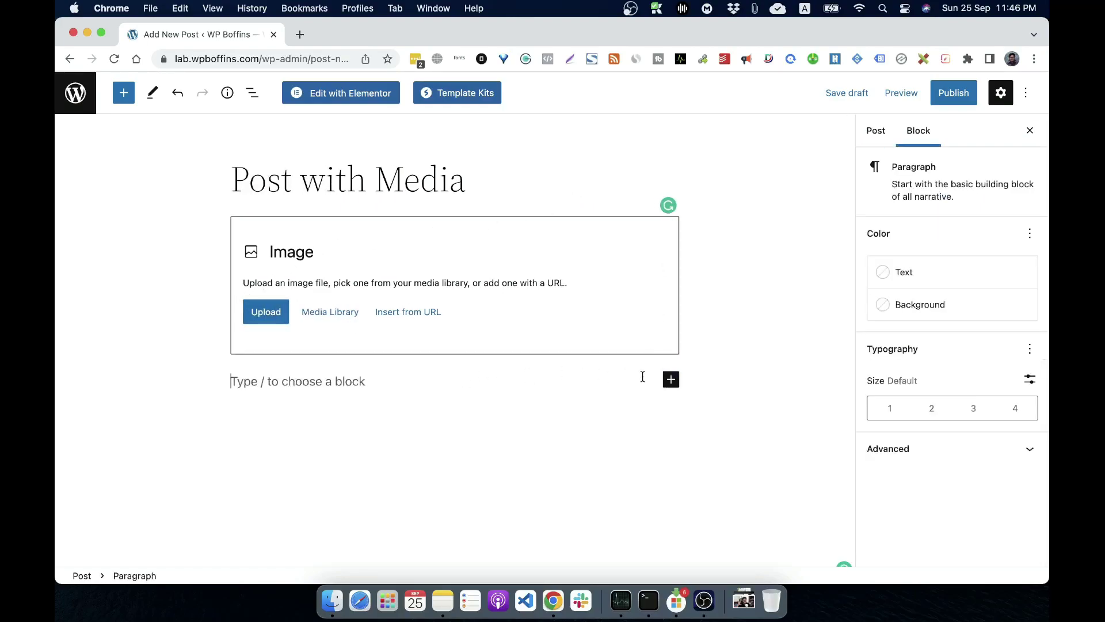
{"action": "left_click", "coordinate": [672, 382]}
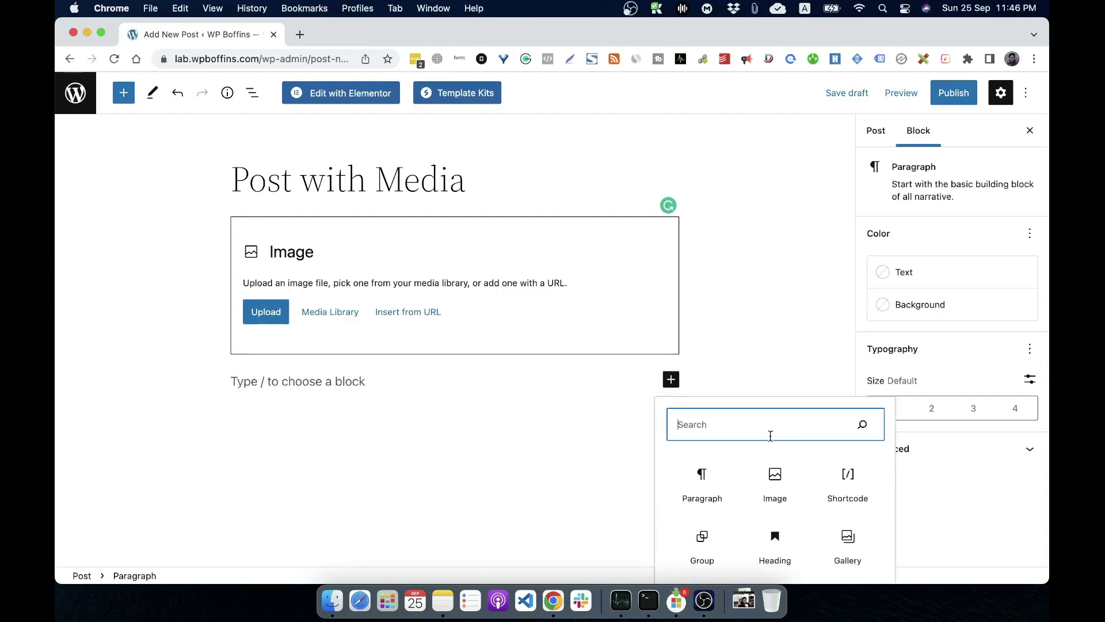
{"action": "type", "text": "fil"}
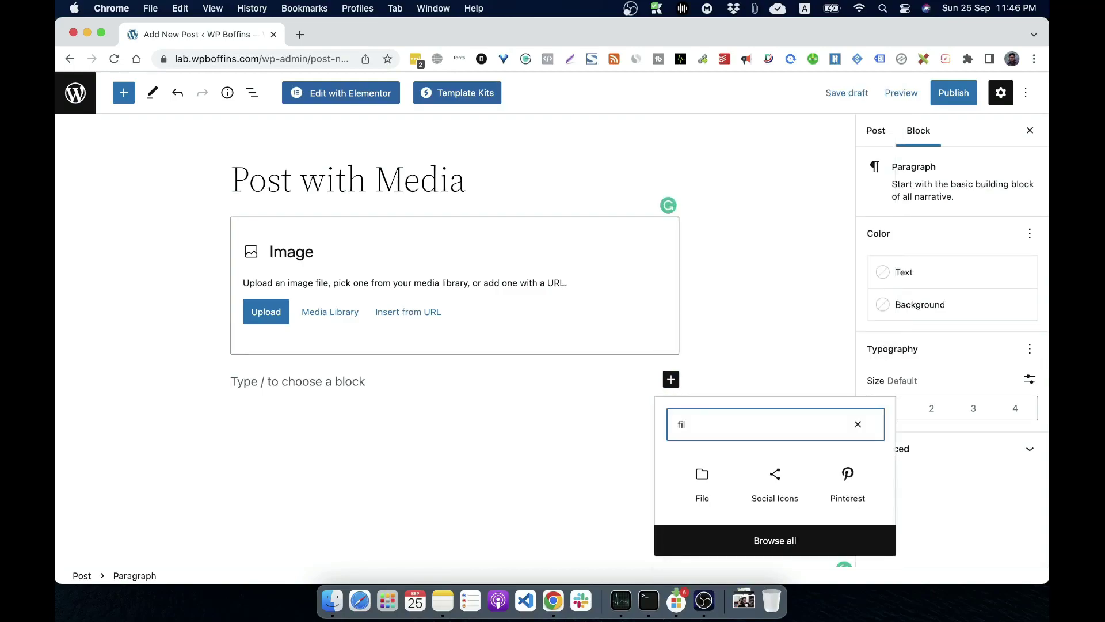
{"action": "left_click", "coordinate": [703, 490]}
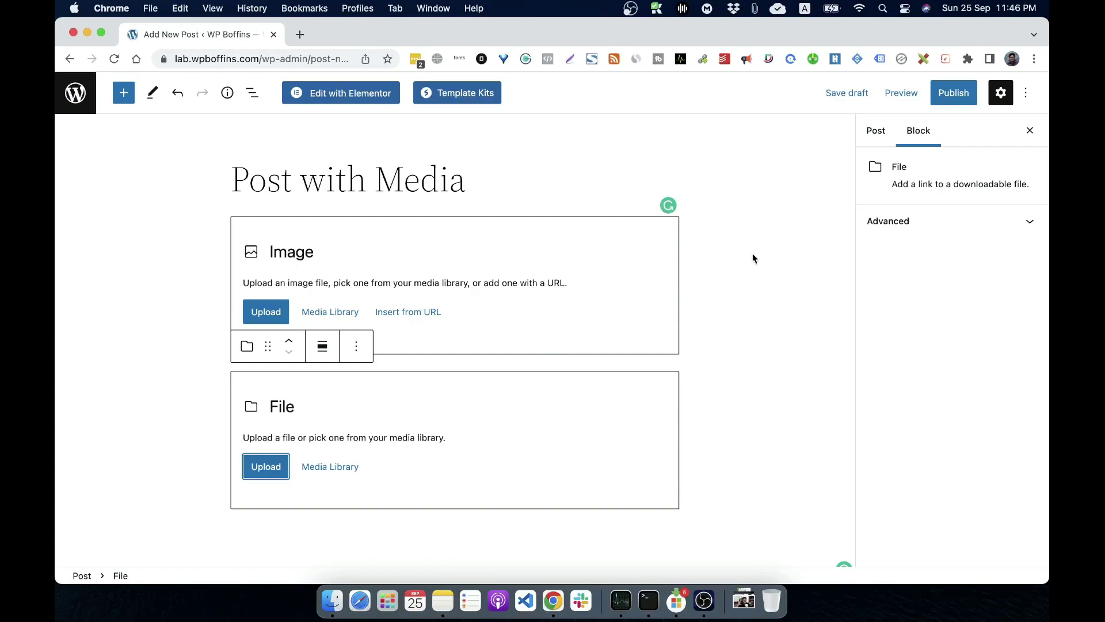
{"action": "left_click", "coordinate": [729, 368]}
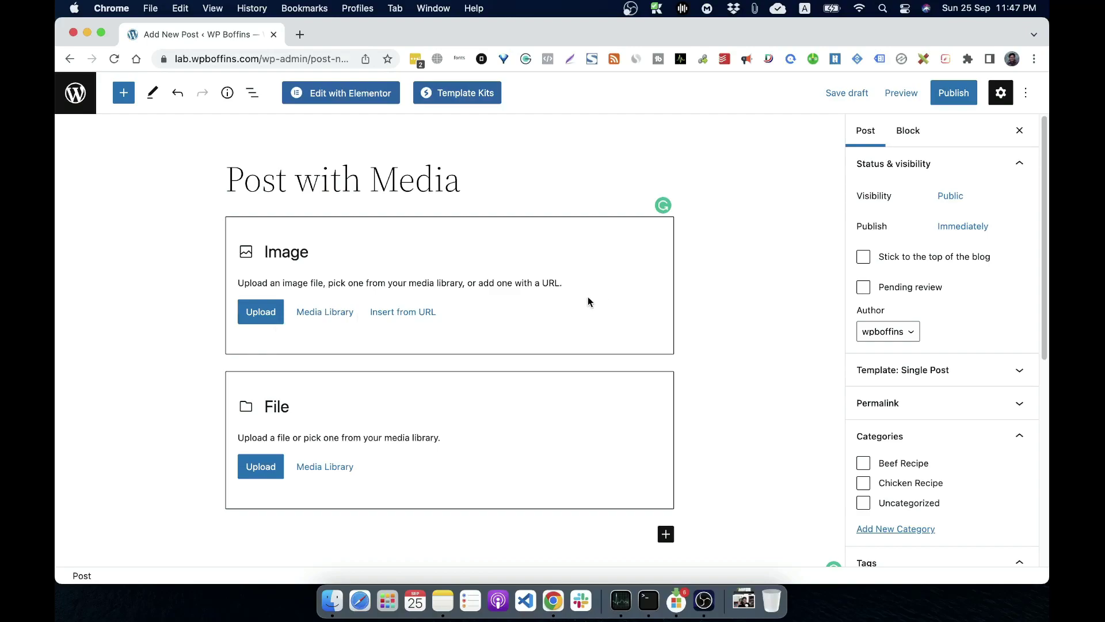
Step: Upload the SiRUH7HZh0M-HD.jpg photo into the Image block
{"action": "left_click", "coordinate": [261, 316]}
{"action": "scroll", "coordinate": [461, 288], "scroll_direction": "up", "scroll_amount": 2}
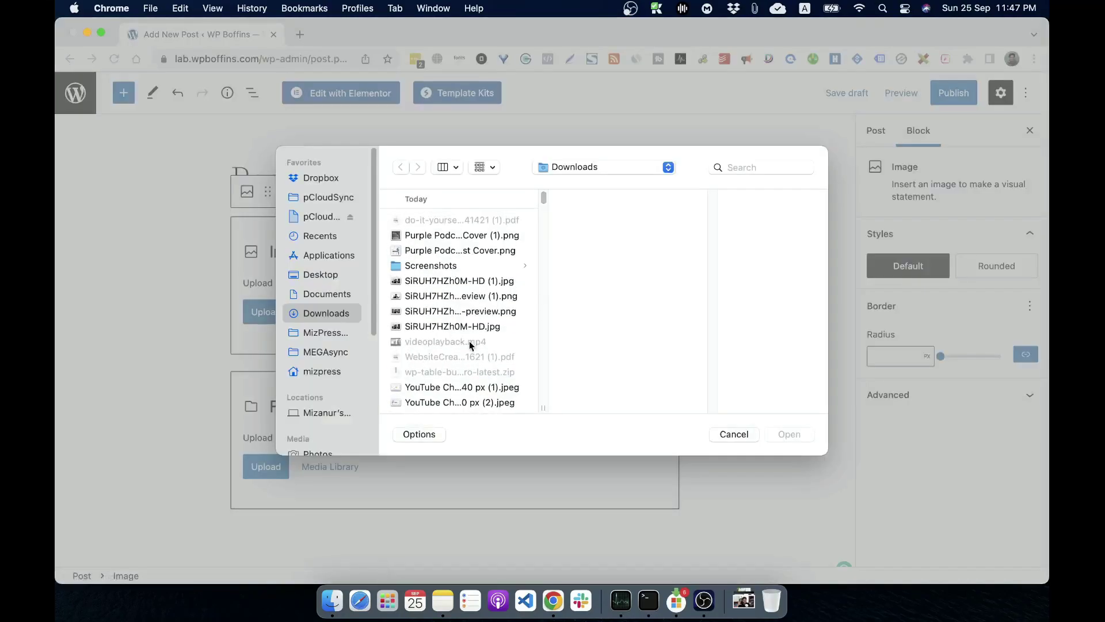
{"action": "left_click", "coordinate": [449, 327]}
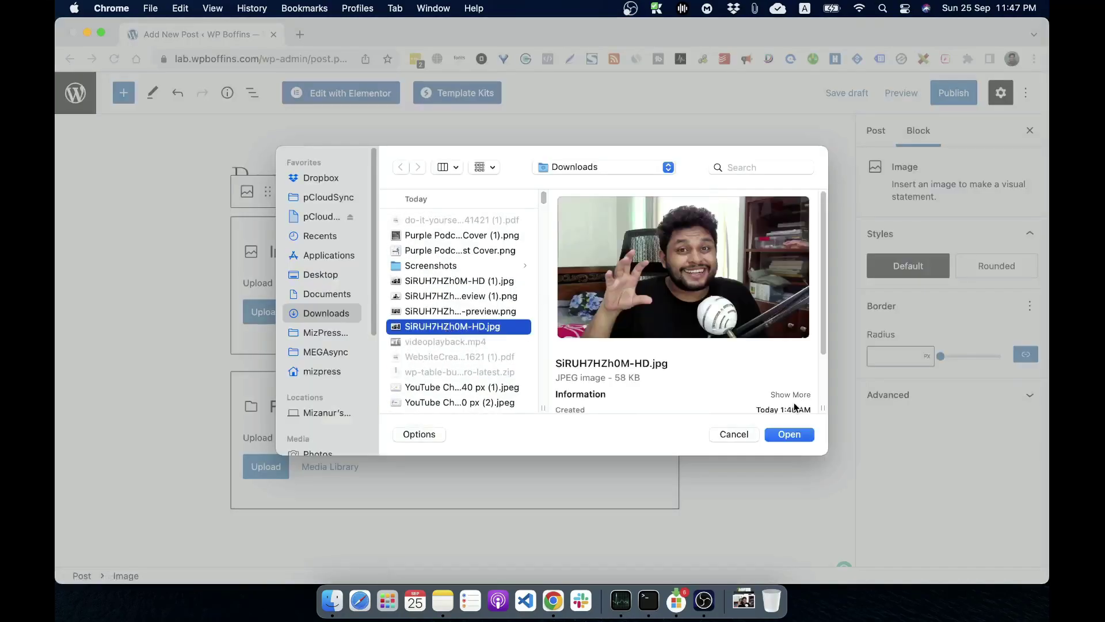
{"action": "left_click", "coordinate": [790, 433]}
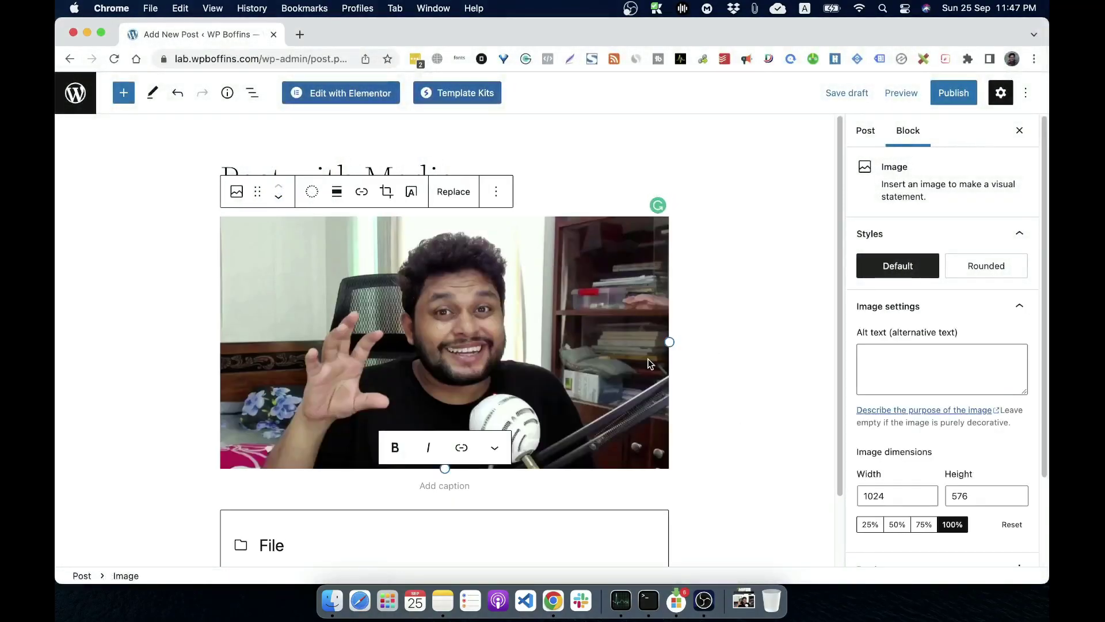
Step: Publish the 'Post with Media' post
{"action": "left_click", "coordinate": [958, 97]}
{"action": "left_click", "coordinate": [920, 98]}
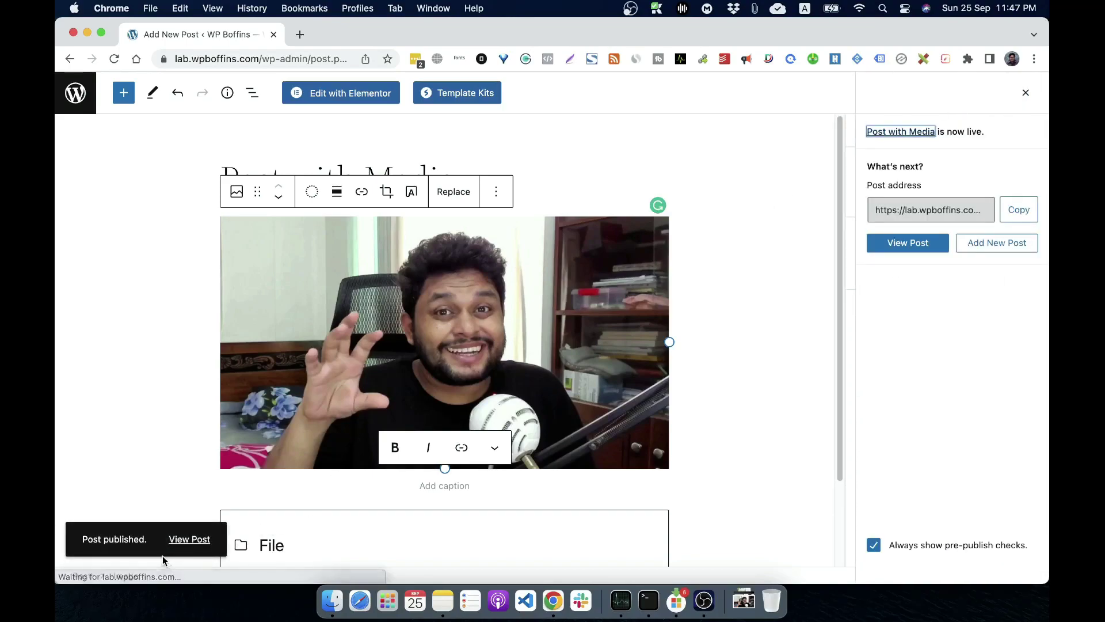
{"action": "left_click", "coordinate": [173, 547]}
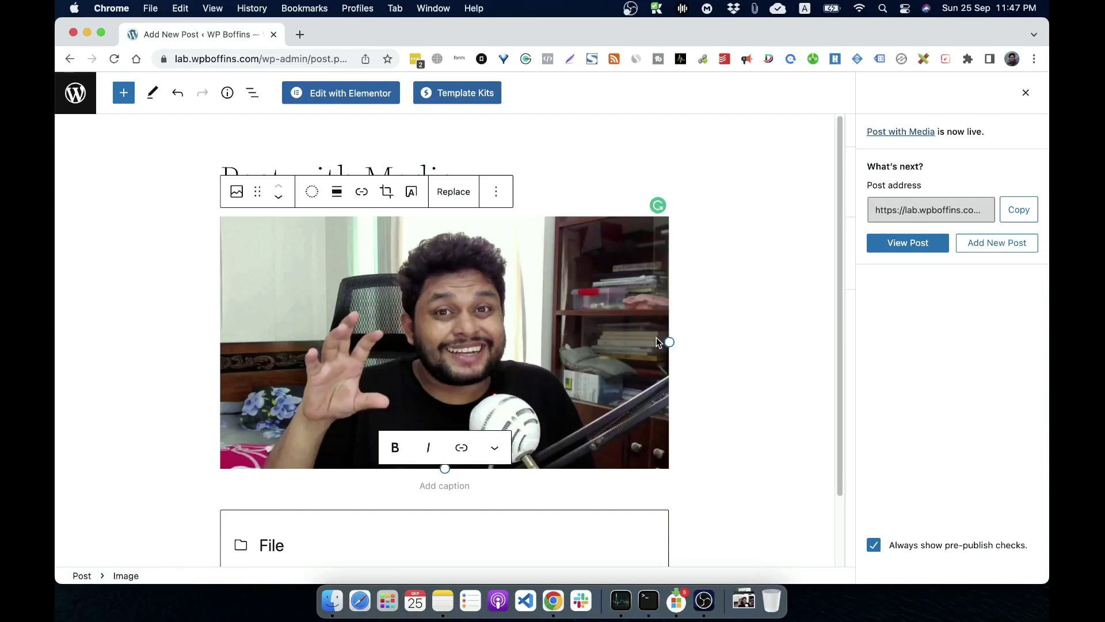
Step: View the published 'Post with Media' post on the live site
{"action": "left_click", "coordinate": [836, 171]}
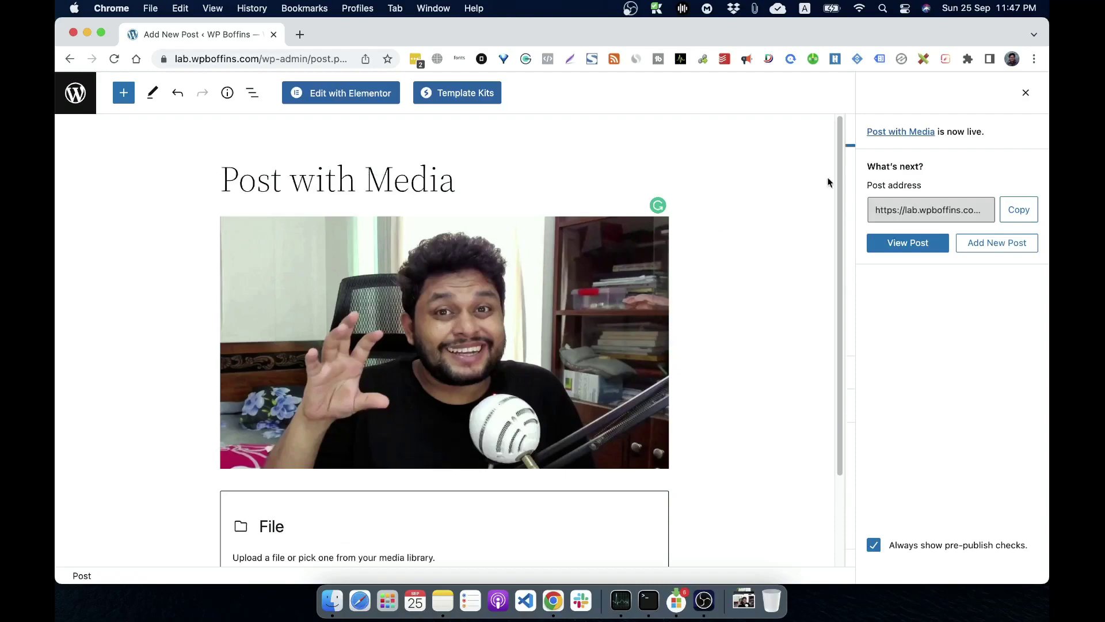
{"action": "left_click", "coordinate": [898, 247]}
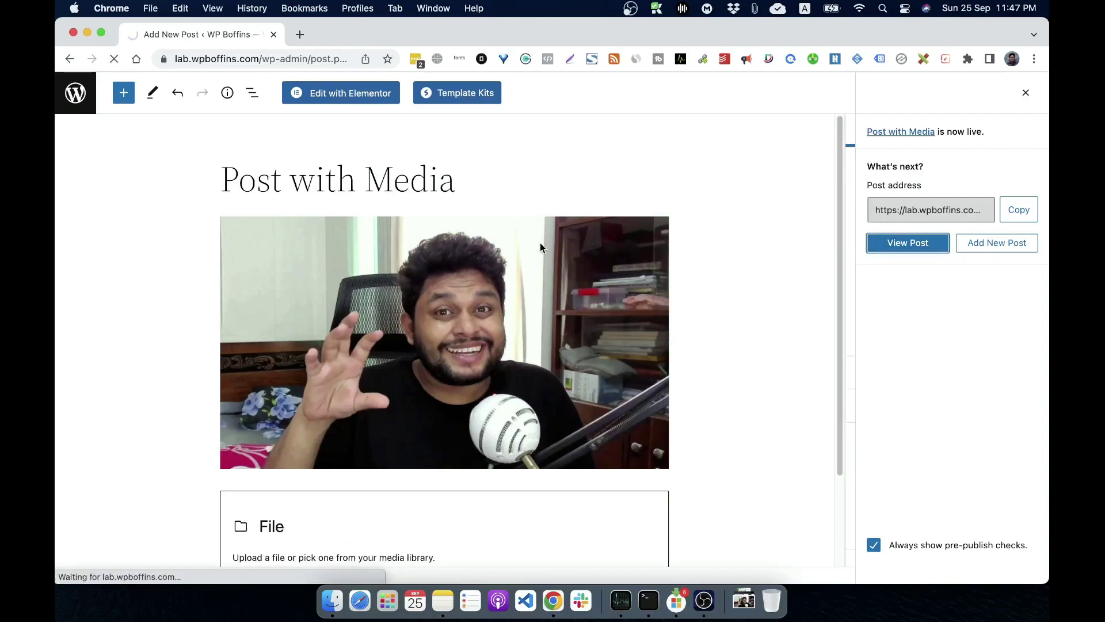
{"action": "scroll", "coordinate": [538, 358], "scroll_direction": "down", "scroll_amount": 3}
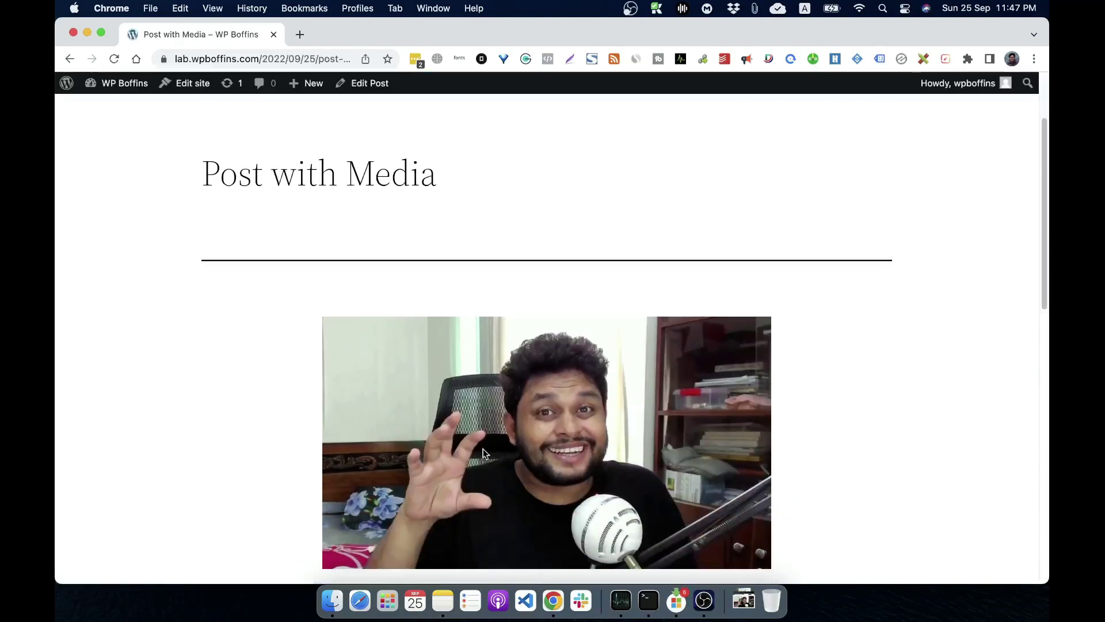
Step: Return to the dashboard, open Media > Library and inspect the uploaded photo's details
{"action": "left_click", "coordinate": [124, 98]}
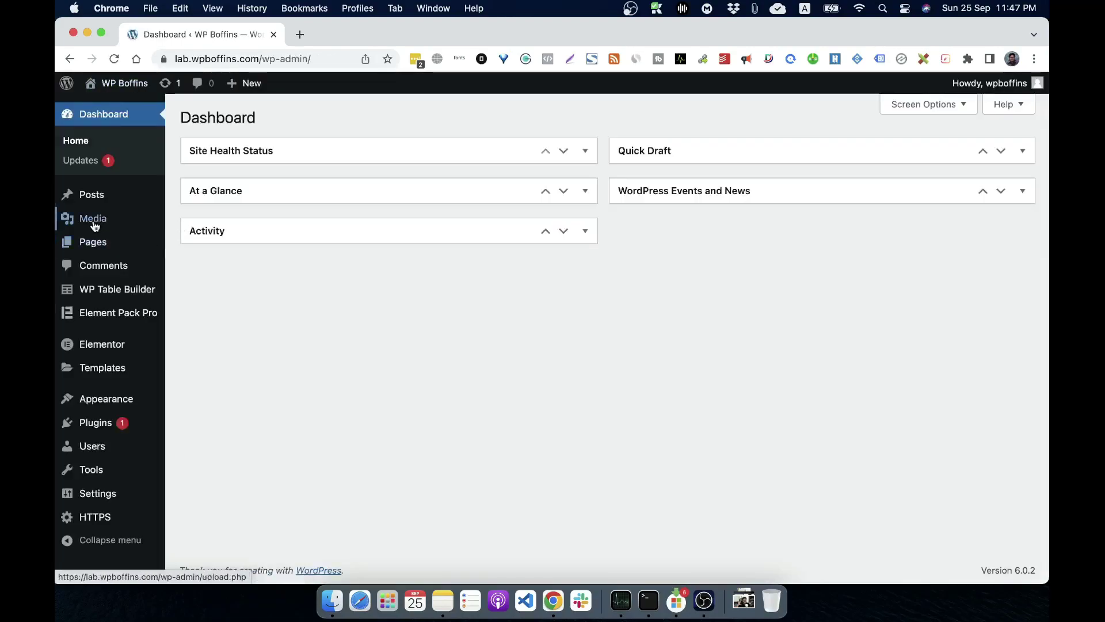
{"action": "mouse_move", "coordinate": [95, 226]}
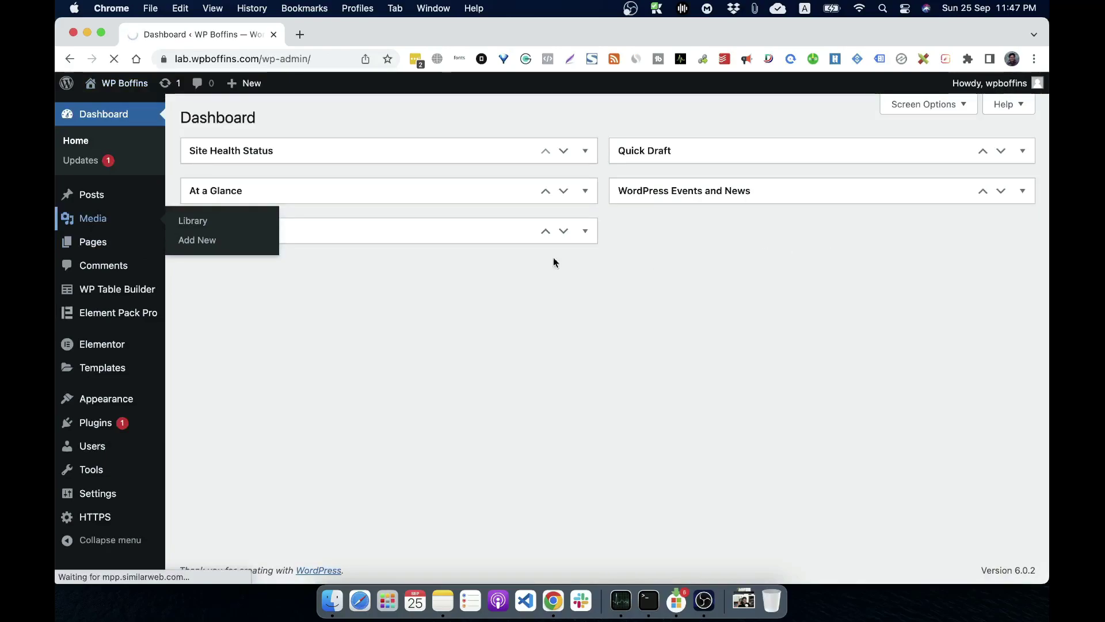
{"action": "left_click", "coordinate": [192, 221]}
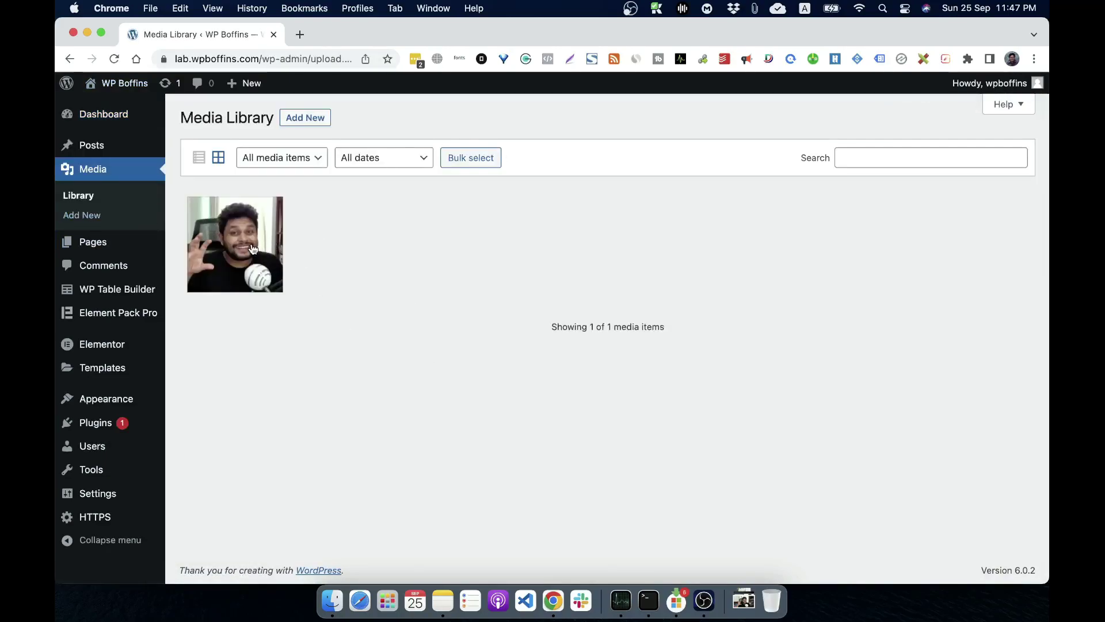
{"action": "left_click", "coordinate": [246, 258]}
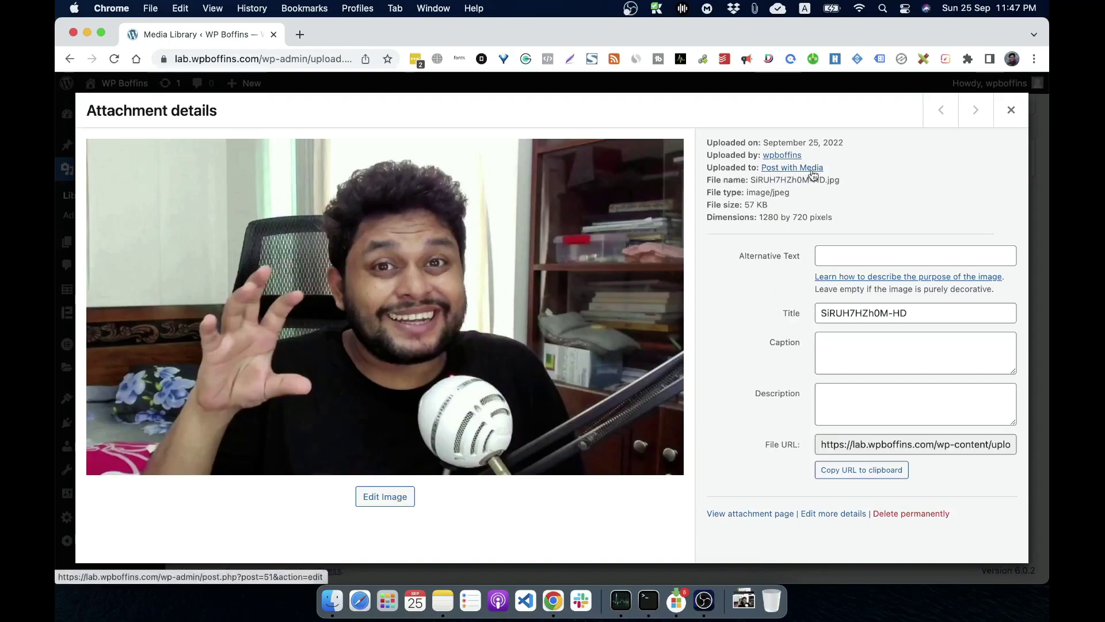
{"action": "left_click", "coordinate": [1012, 110]}
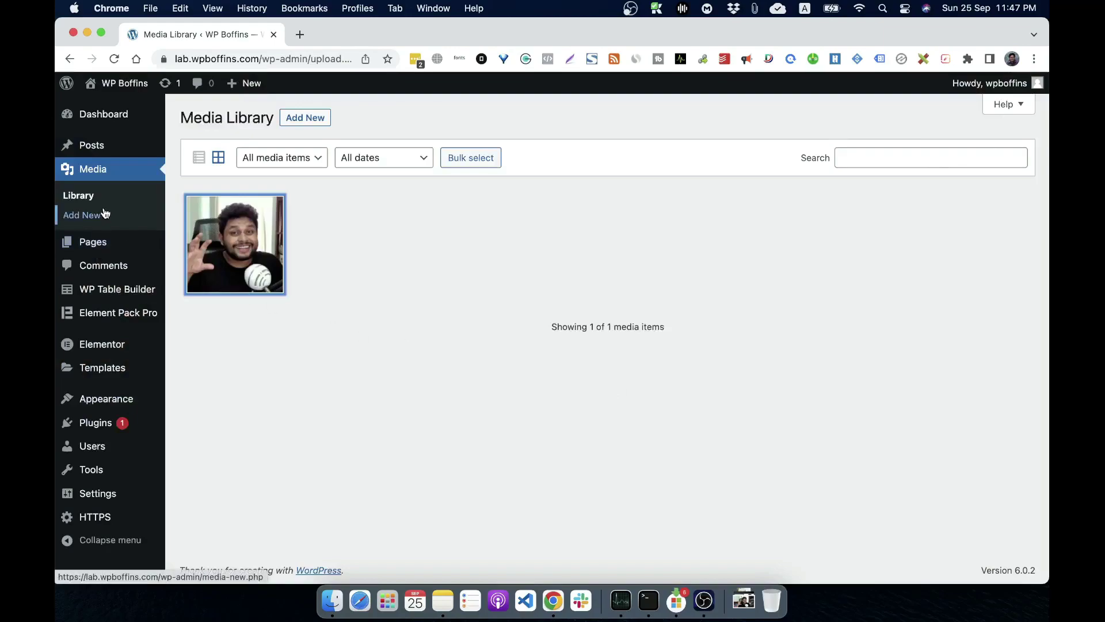
Step: Upload 'YouTube Channel Art 2560x1440 px.jpeg' from Downloads and view its attachment details
{"action": "left_click", "coordinate": [306, 118]}
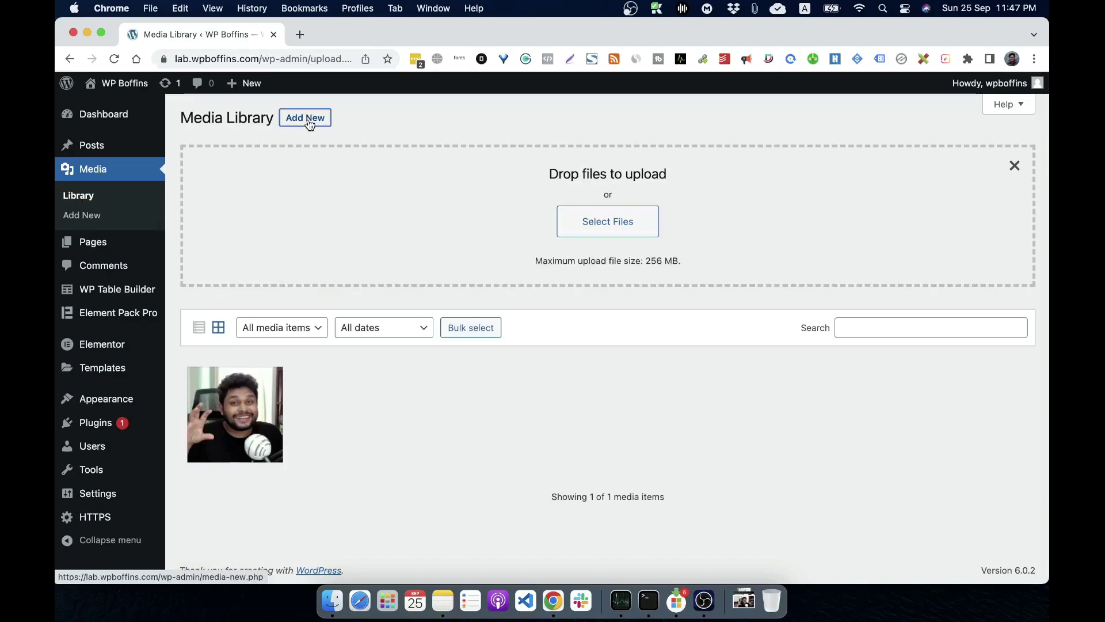
{"action": "left_click", "coordinate": [595, 226]}
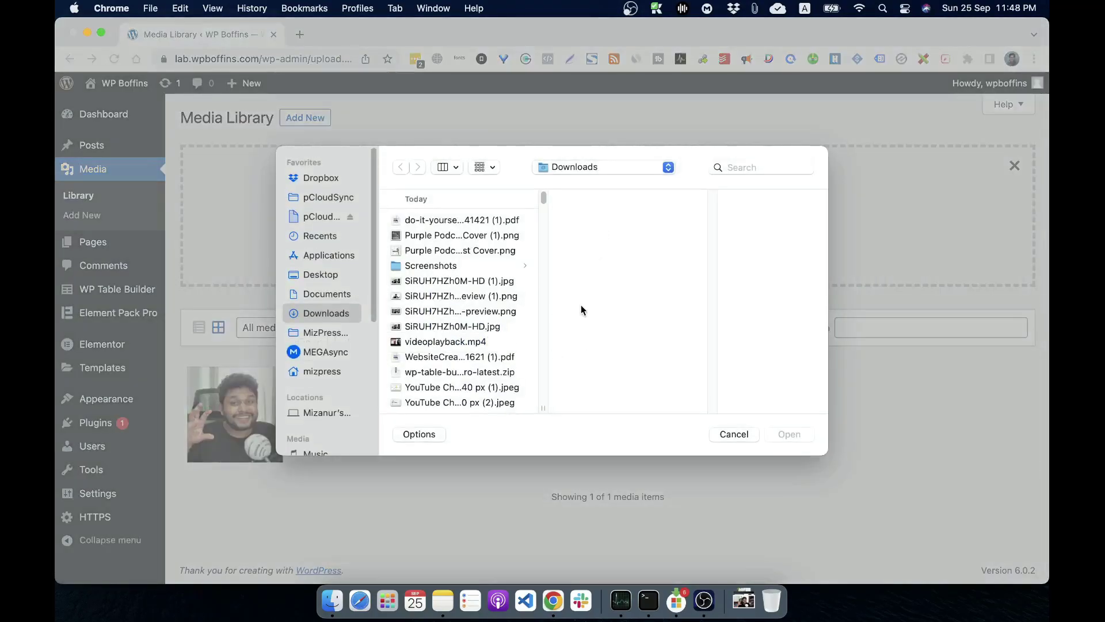
{"action": "scroll", "coordinate": [516, 315], "scroll_direction": "down", "scroll_amount": 3}
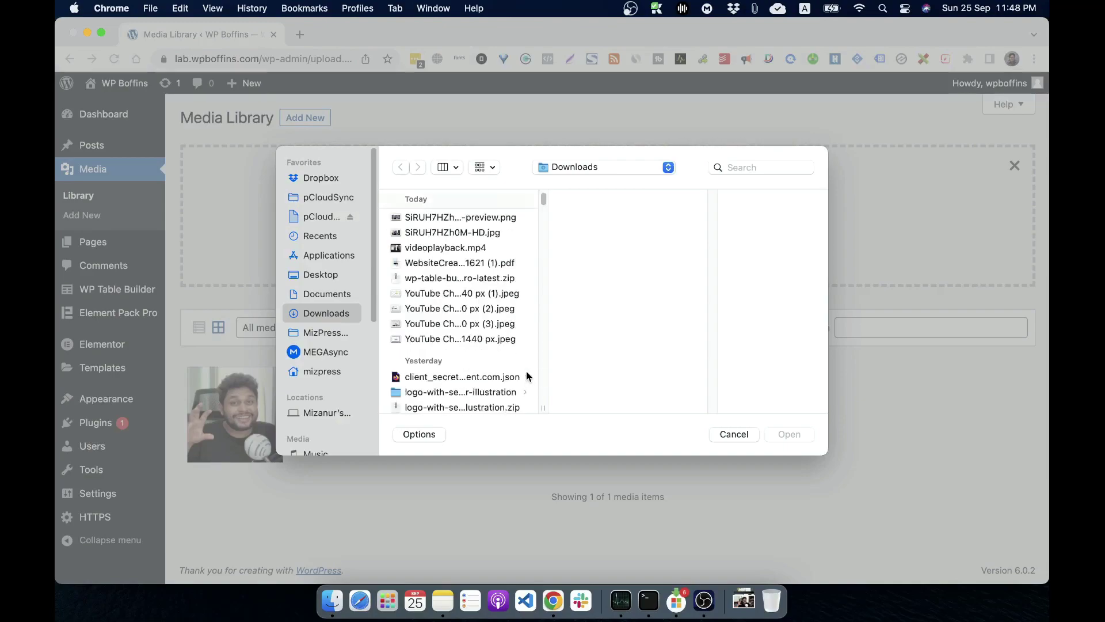
{"action": "left_click", "coordinate": [502, 341]}
{"action": "left_click", "coordinate": [794, 434]}
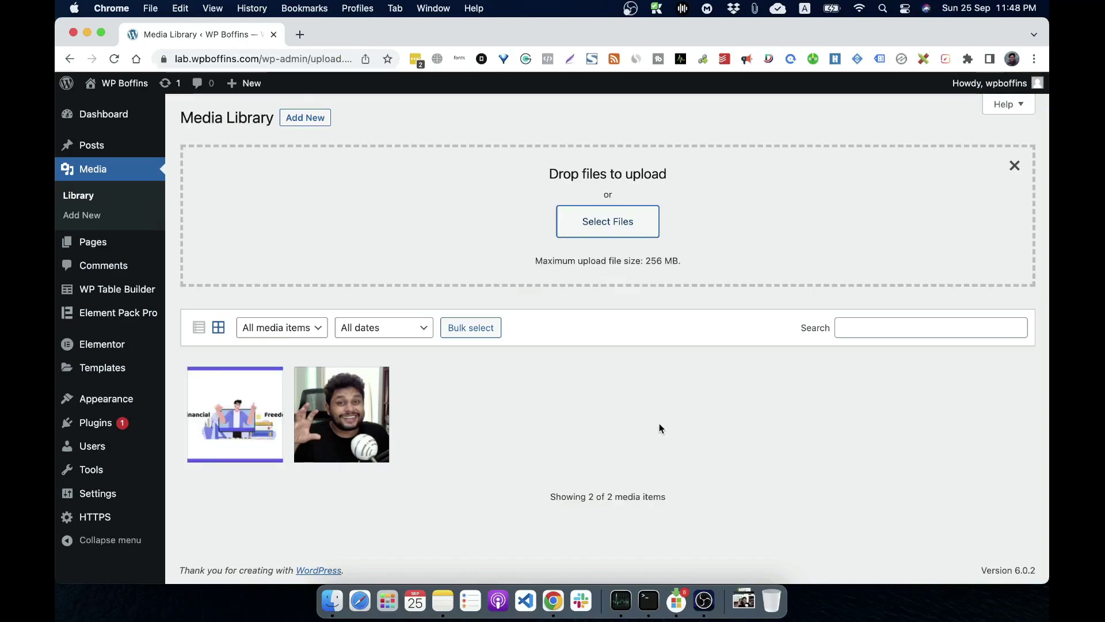
{"action": "left_click", "coordinate": [249, 416]}
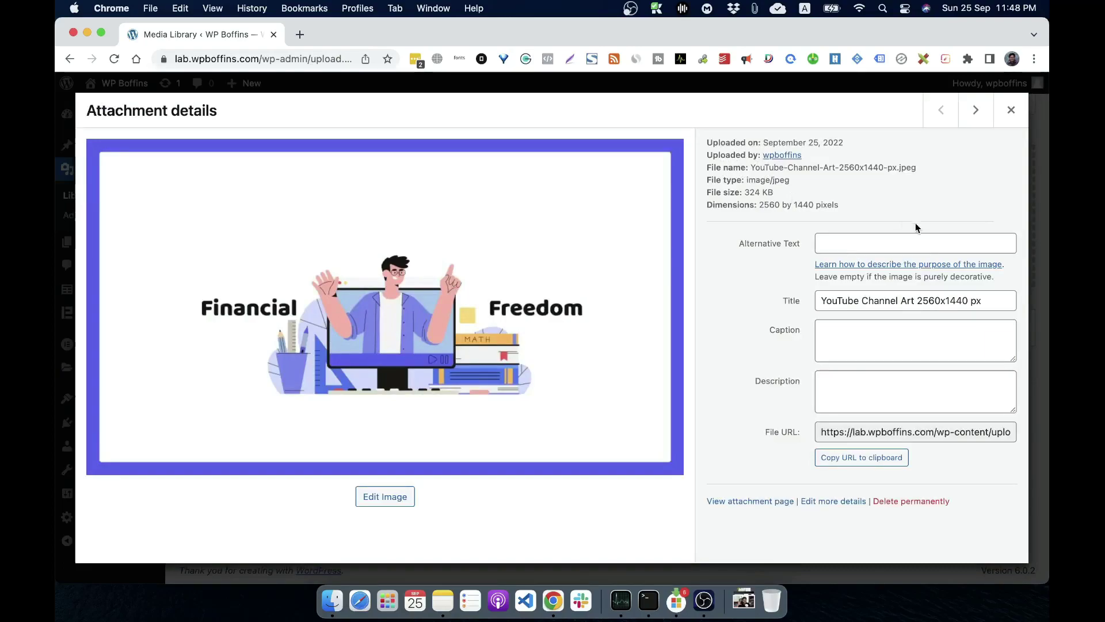
Step: Open the Papaya post for editing from the Posts list
{"action": "left_click", "coordinate": [1011, 110]}
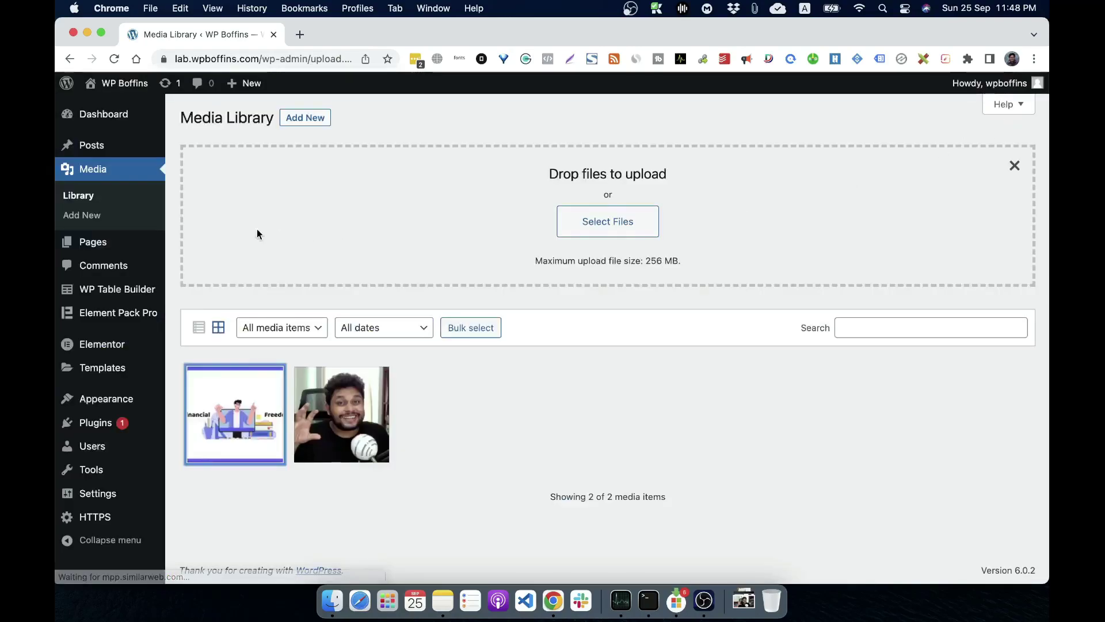
{"action": "left_click", "coordinate": [104, 148]}
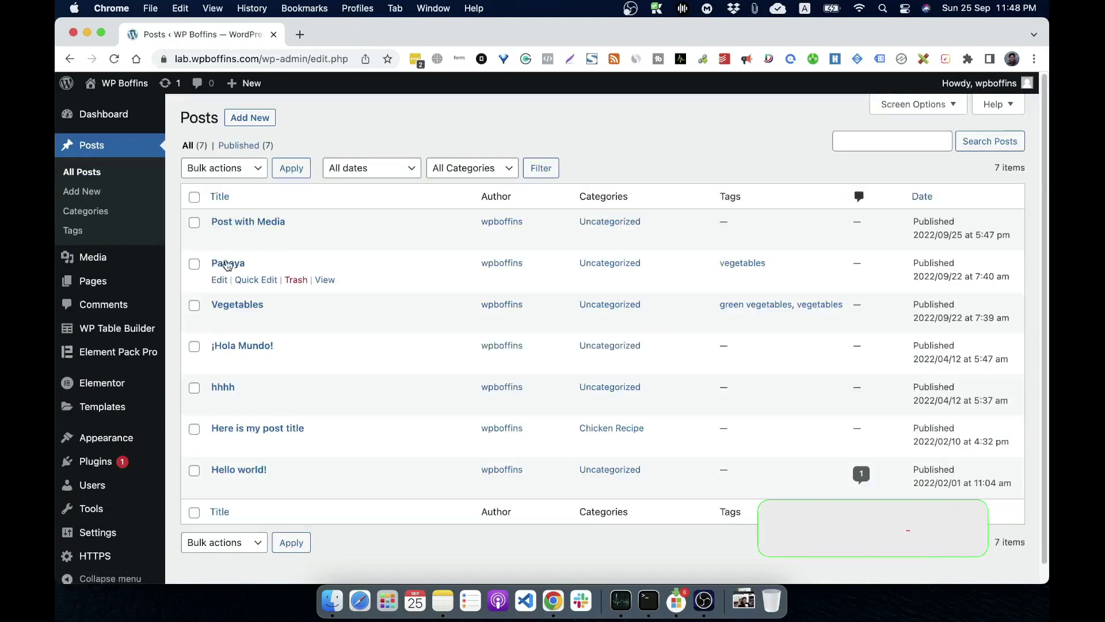
{"action": "left_click", "coordinate": [226, 264]}
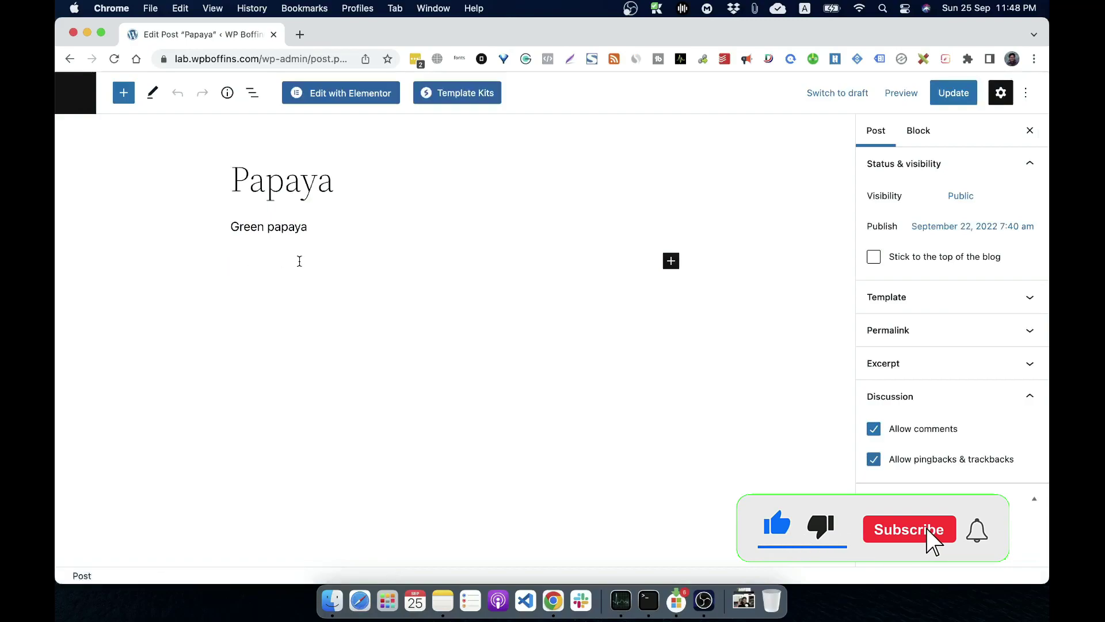
Step: Add an Image block with the Financial Freedom image from the Media Library, then update the post
{"action": "left_click", "coordinate": [670, 264]}
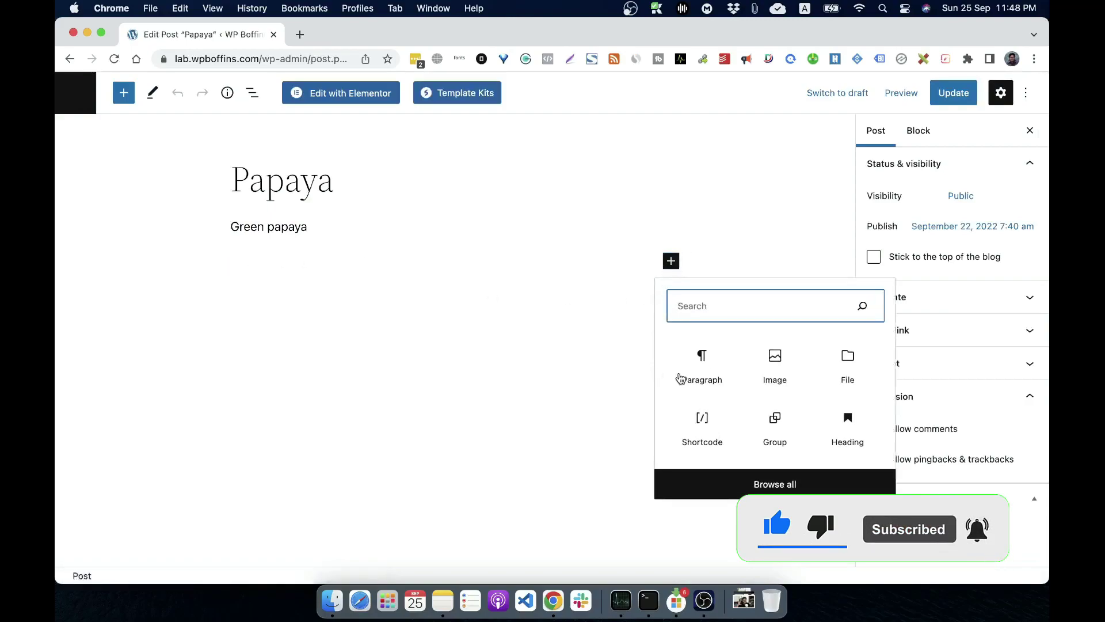
{"action": "left_click", "coordinate": [775, 371]}
{"action": "left_click", "coordinate": [330, 351]}
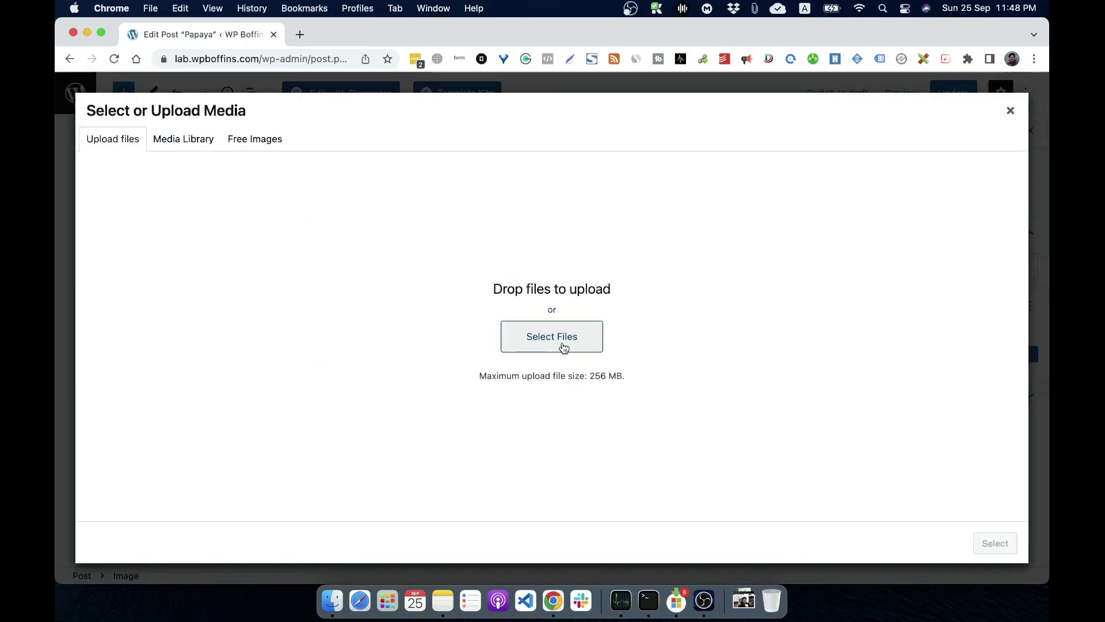
{"action": "left_click", "coordinate": [184, 143]}
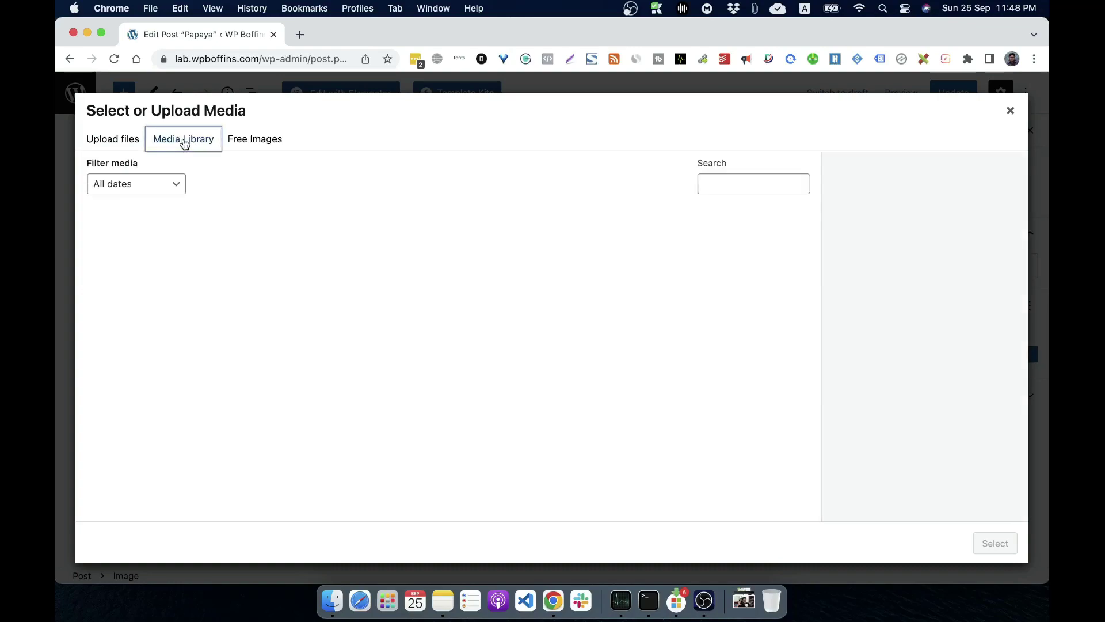
{"action": "left_click", "coordinate": [159, 273]}
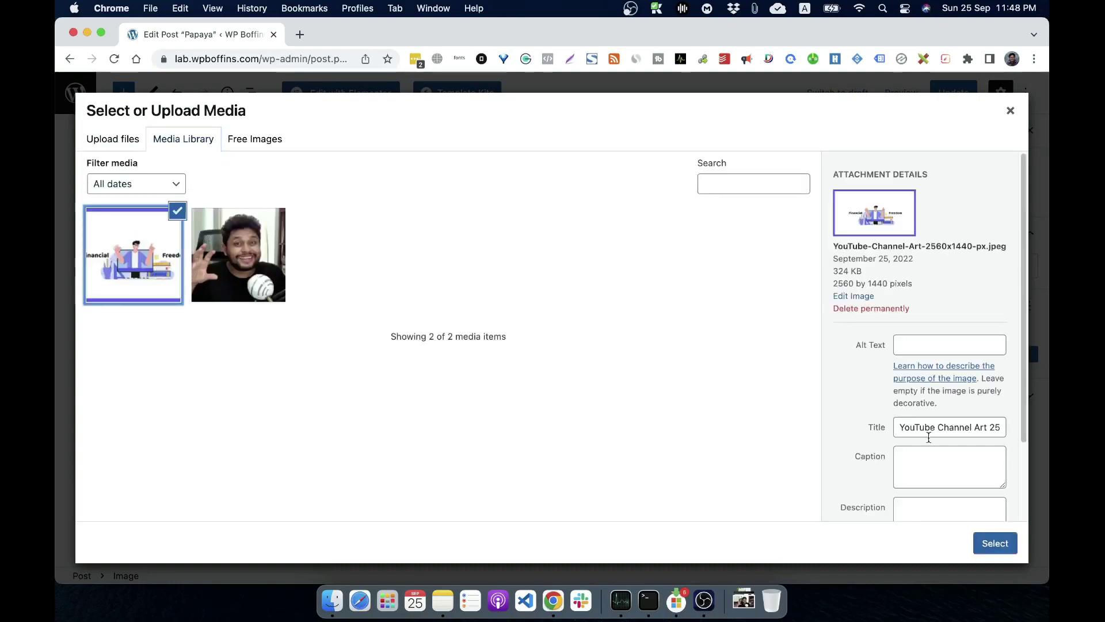
{"action": "left_click", "coordinate": [995, 543]}
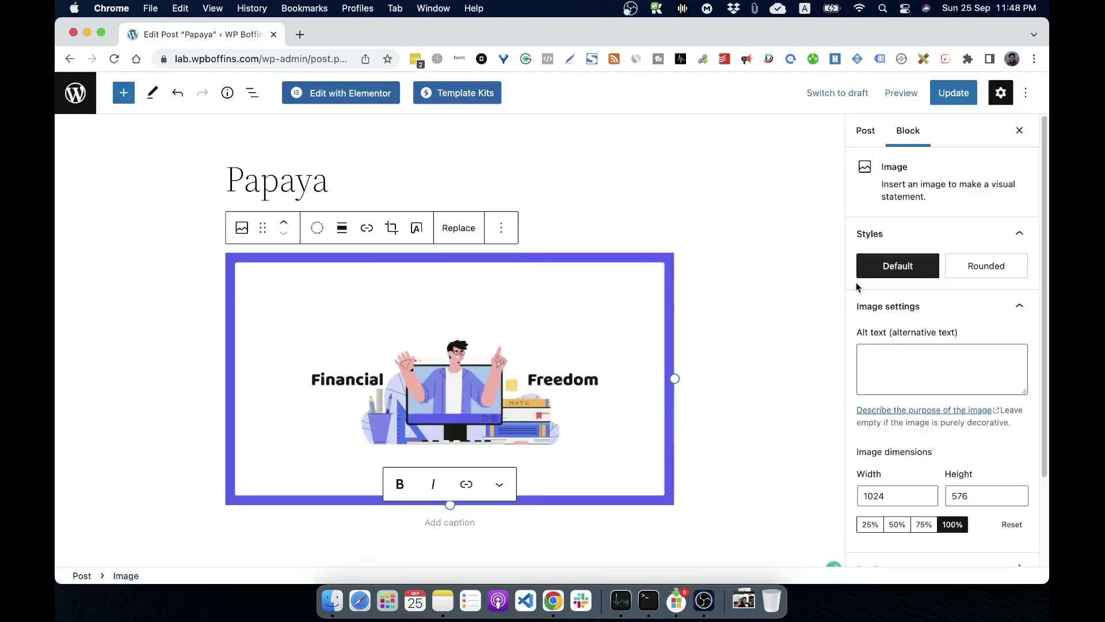
{"action": "left_click", "coordinate": [958, 98]}
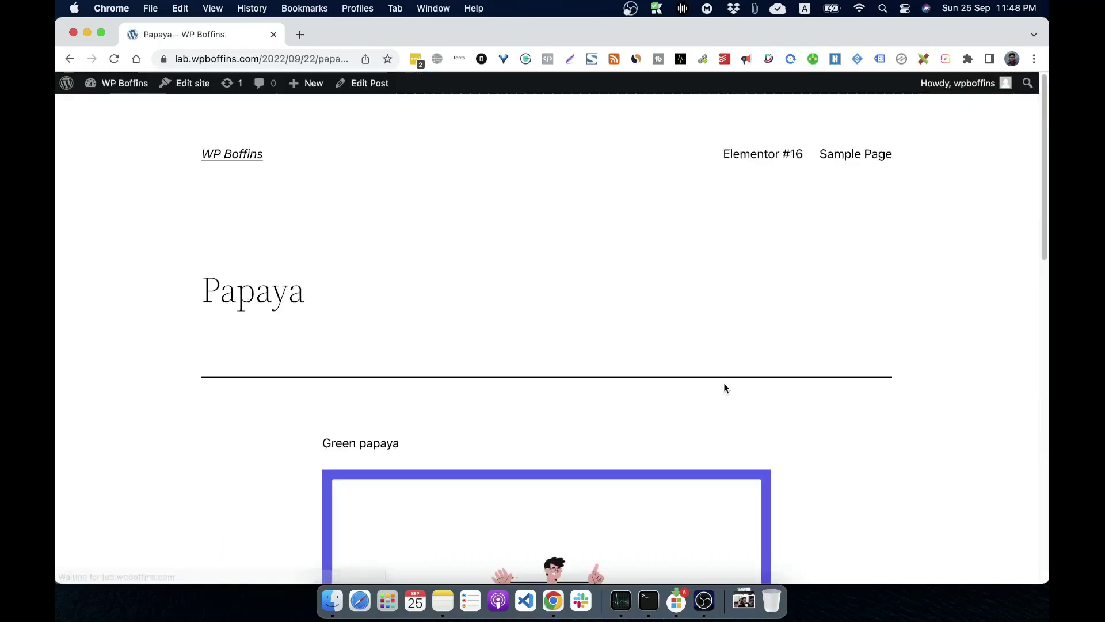
Step: Scroll down the updated Papaya post on the site to see the new image
{"action": "scroll", "coordinate": [725, 388], "scroll_direction": "down", "scroll_amount": 8}
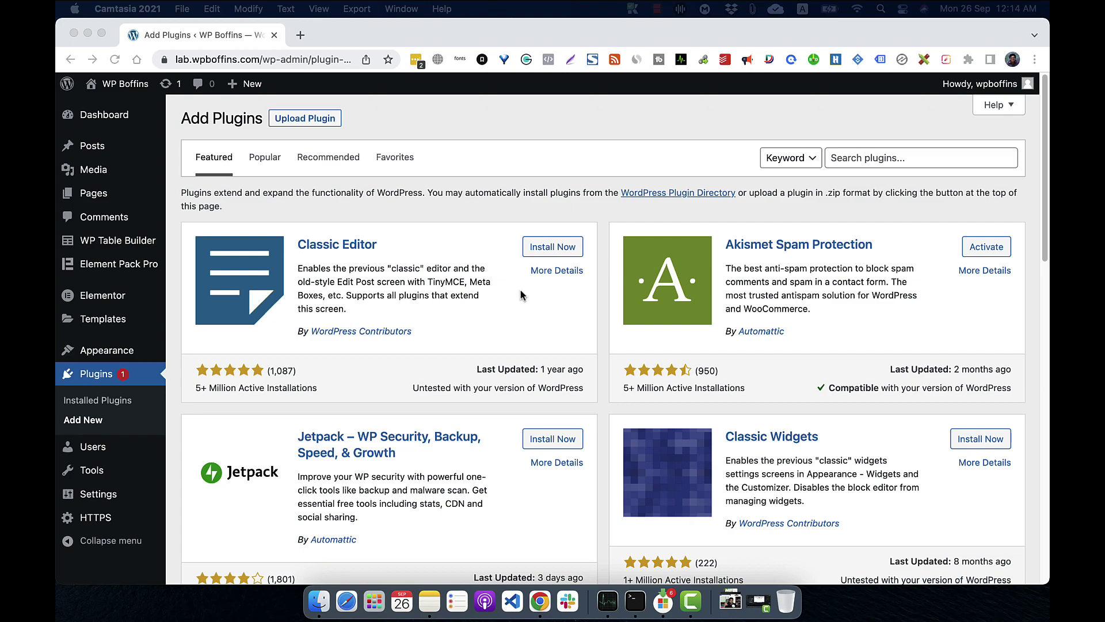
Step: Install and activate the Classic Editor plugin
{"action": "left_click", "coordinate": [544, 248]}
{"action": "left_click", "coordinate": [544, 248]}
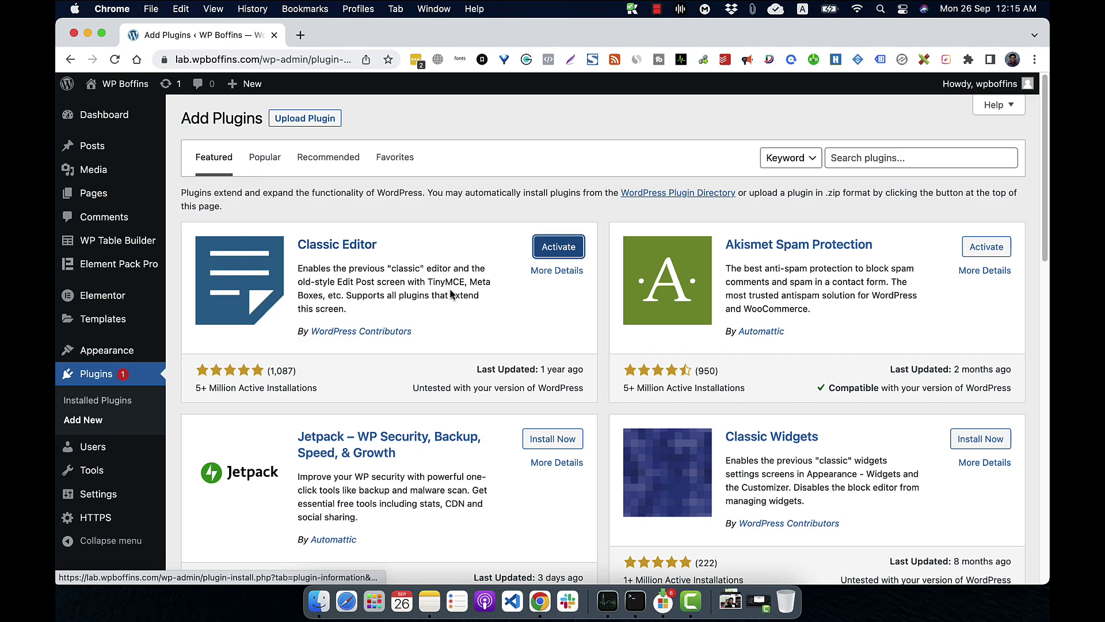
{"action": "left_click", "coordinate": [555, 247]}
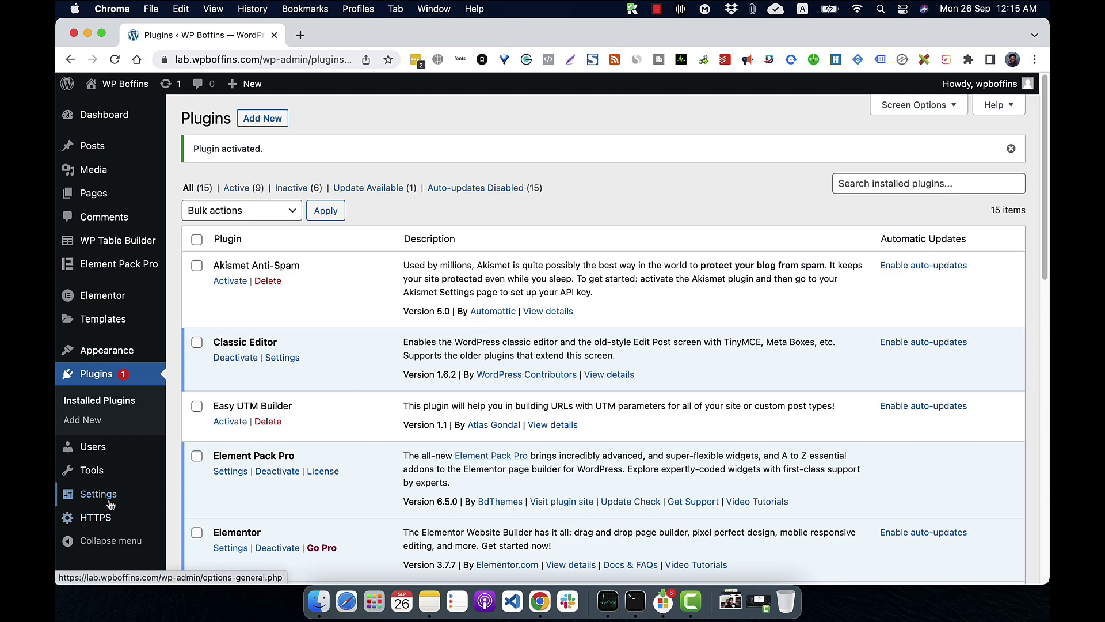
Step: Confirm in Writing settings that Classic editor is the default, then list all posts
{"action": "mouse_move", "coordinate": [110, 505]}
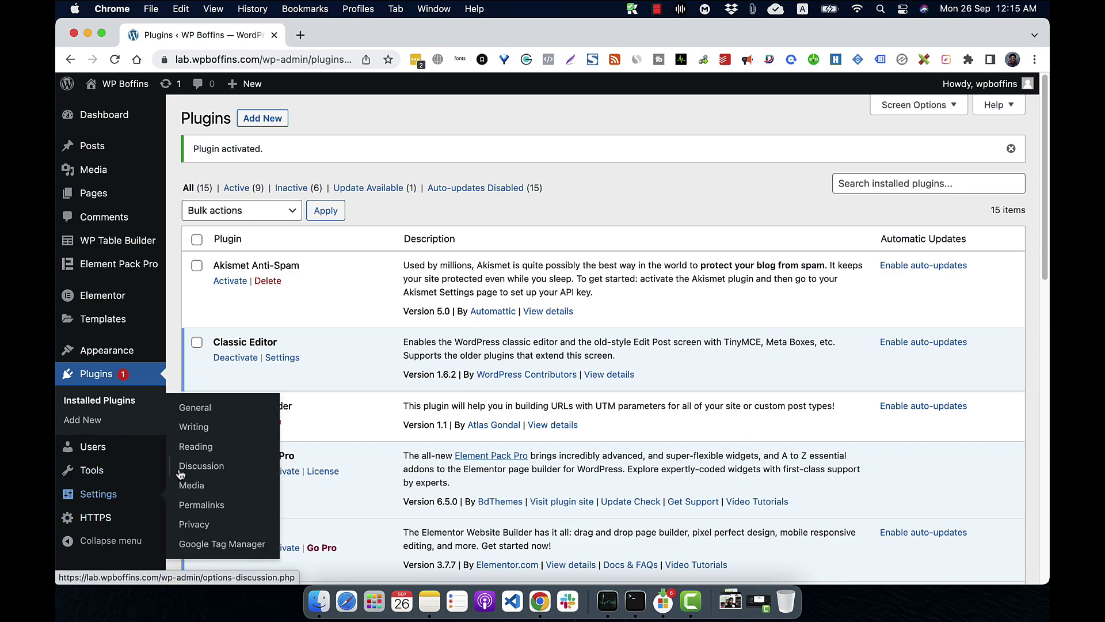
{"action": "left_click", "coordinate": [194, 427]}
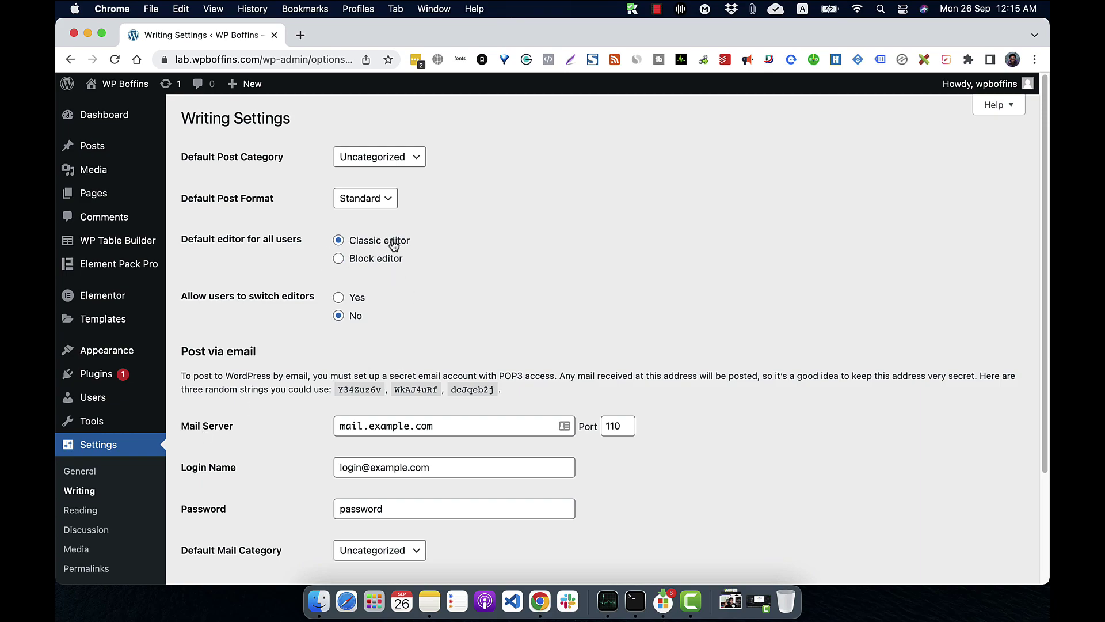
{"action": "left_click", "coordinate": [94, 159]}
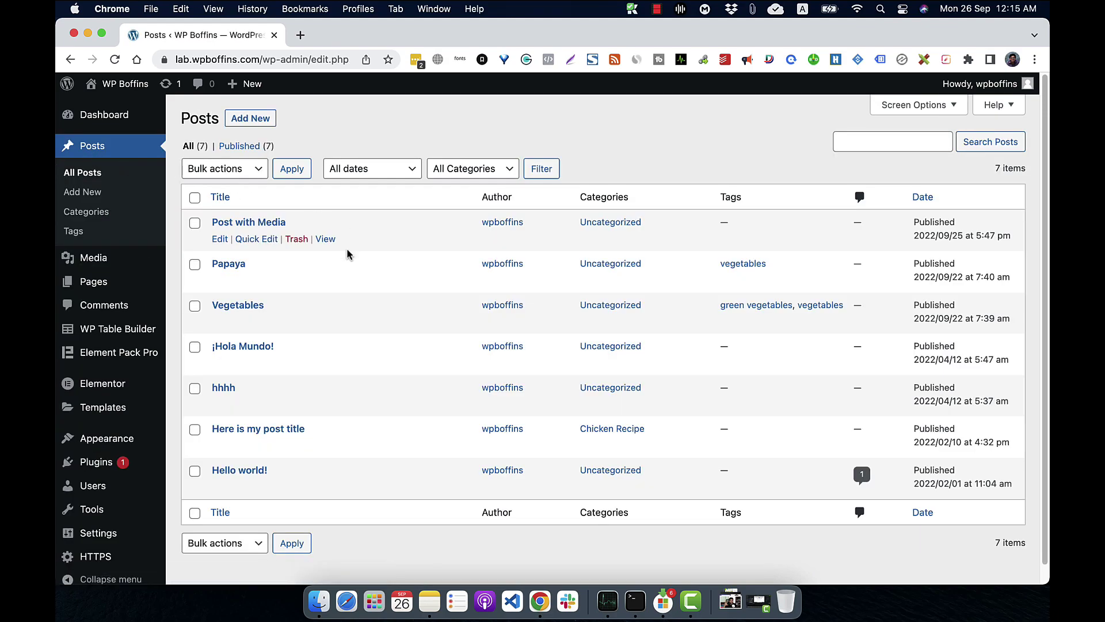
Step: Open the Papaya post and look over its Green papaya line and Financial Freedom image
{"action": "left_click", "coordinate": [238, 267]}
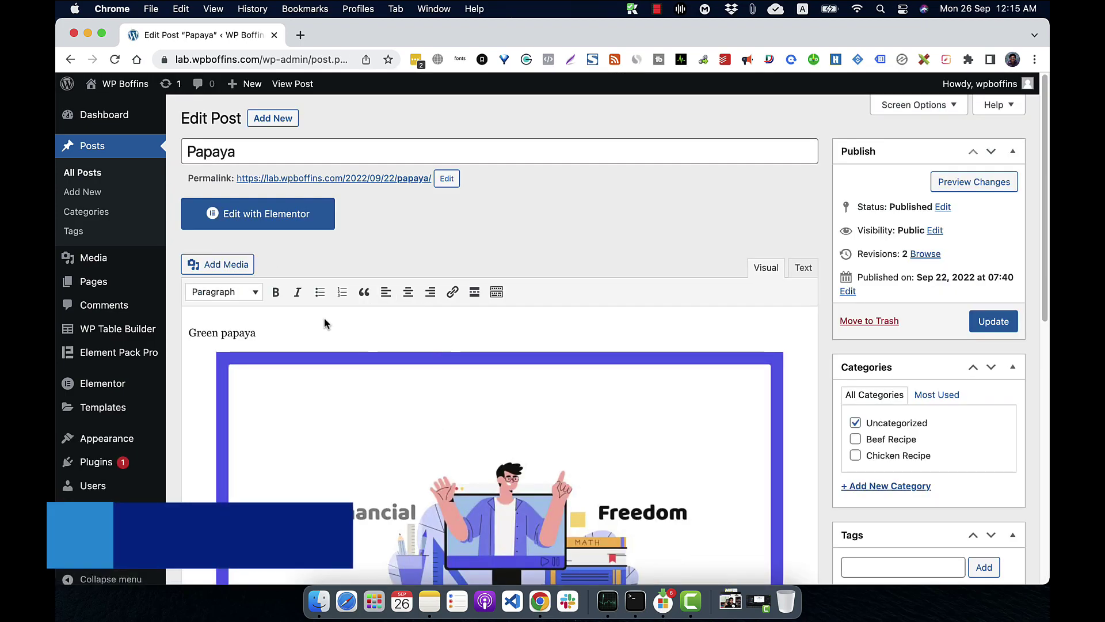
{"action": "scroll", "coordinate": [536, 311], "scroll_direction": "down", "scroll_amount": 3}
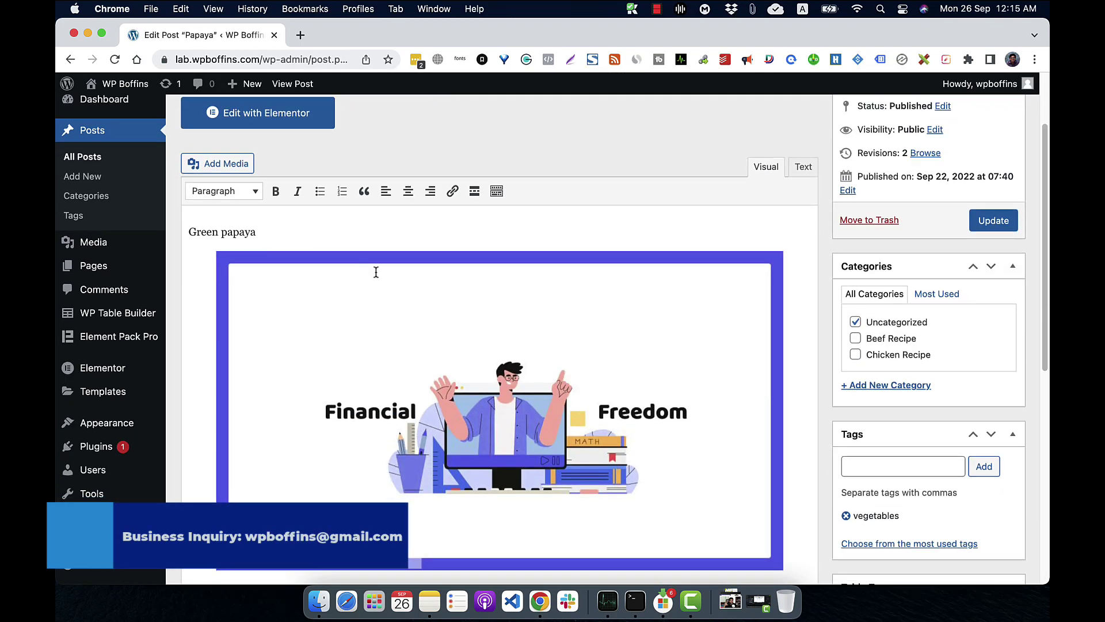
{"action": "scroll", "coordinate": [381, 296], "scroll_direction": "up", "scroll_amount": 3}
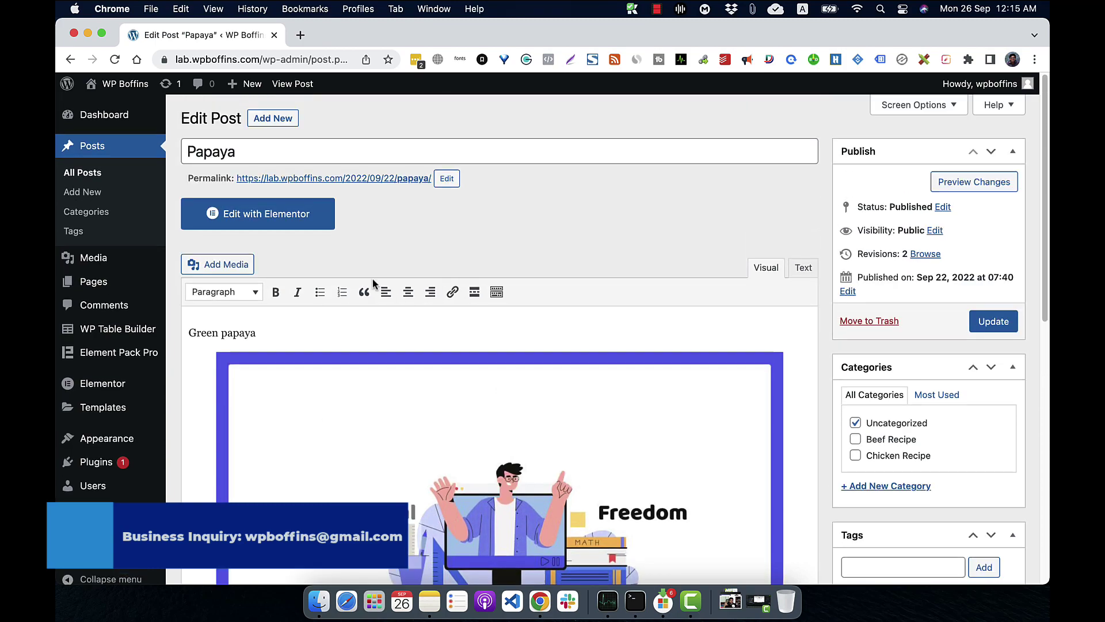
Step: Try uploading the YouTube Channel Art 2560x1440 px file, then cancel and close the media window
{"action": "left_click", "coordinate": [225, 266]}
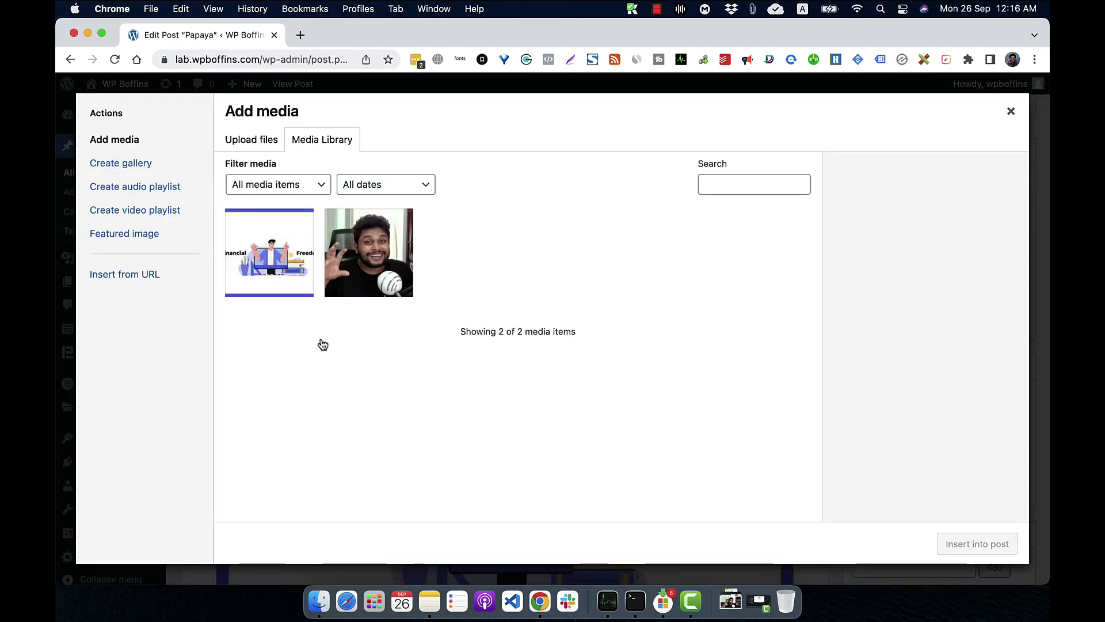
{"action": "left_click", "coordinate": [251, 151]}
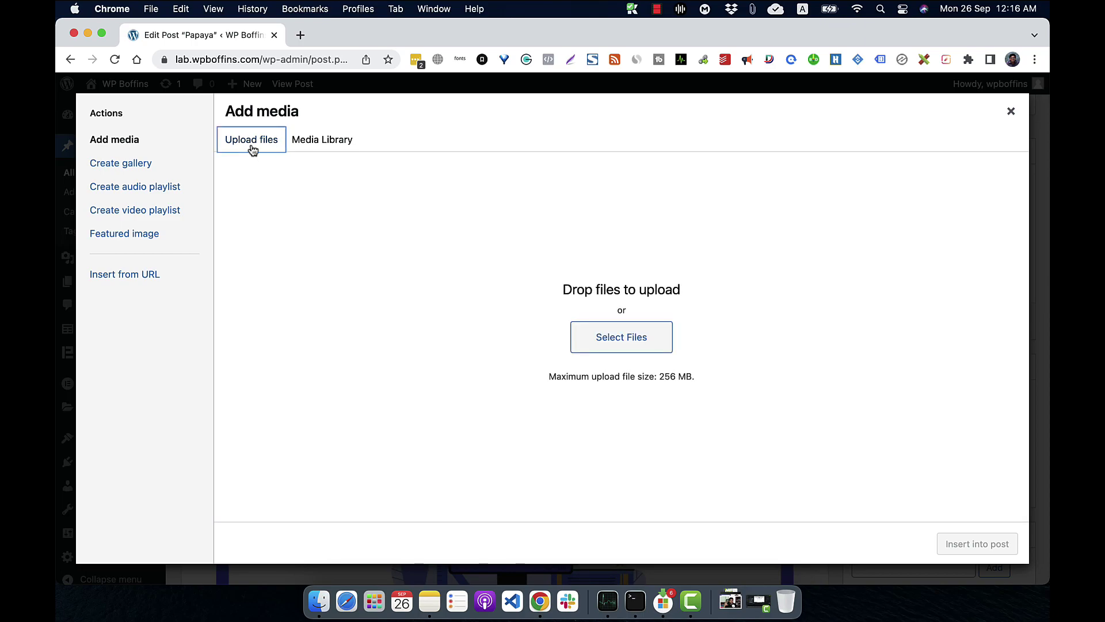
{"action": "left_click", "coordinate": [599, 338]}
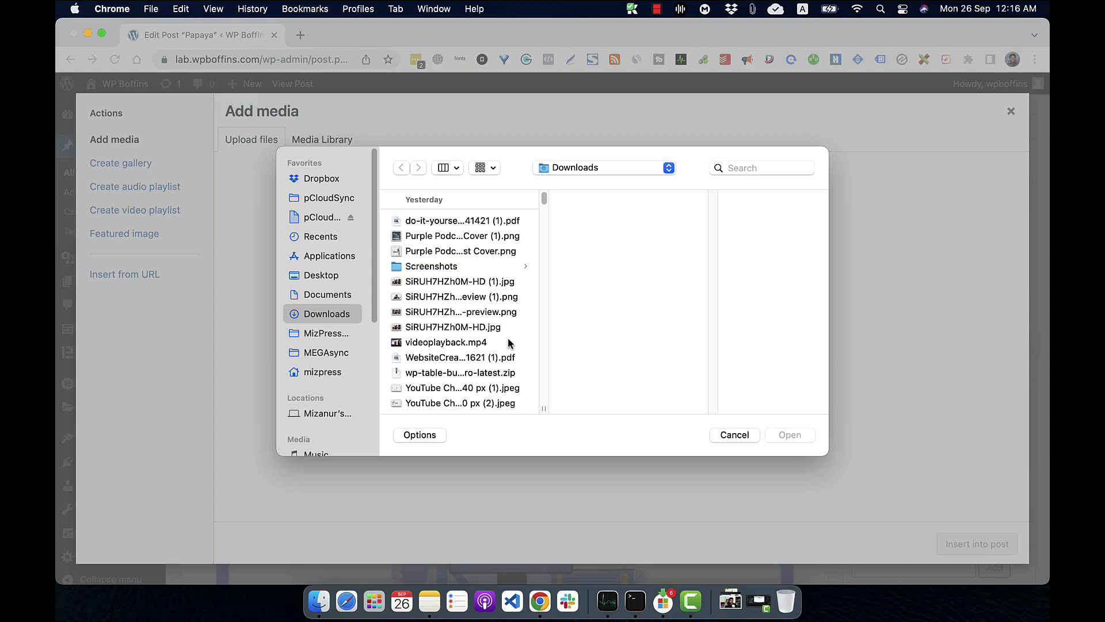
{"action": "scroll", "coordinate": [517, 336], "scroll_direction": "down", "scroll_amount": 3}
{"action": "left_click", "coordinate": [485, 311]}
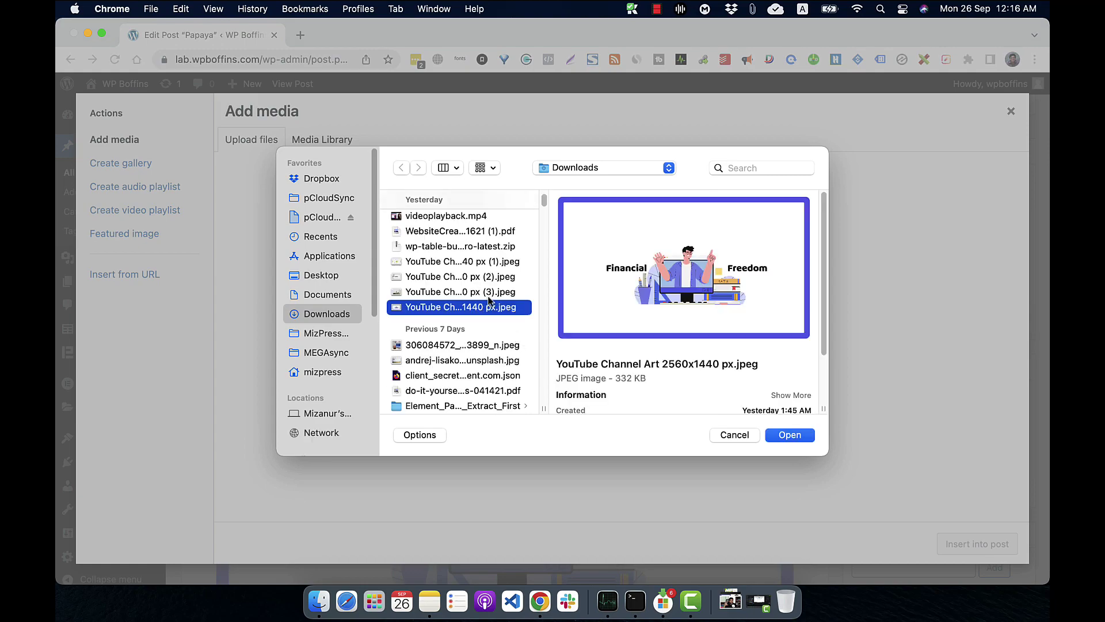
{"action": "left_click", "coordinate": [489, 298]}
{"action": "left_click", "coordinate": [490, 307]}
{"action": "left_click", "coordinate": [735, 435]}
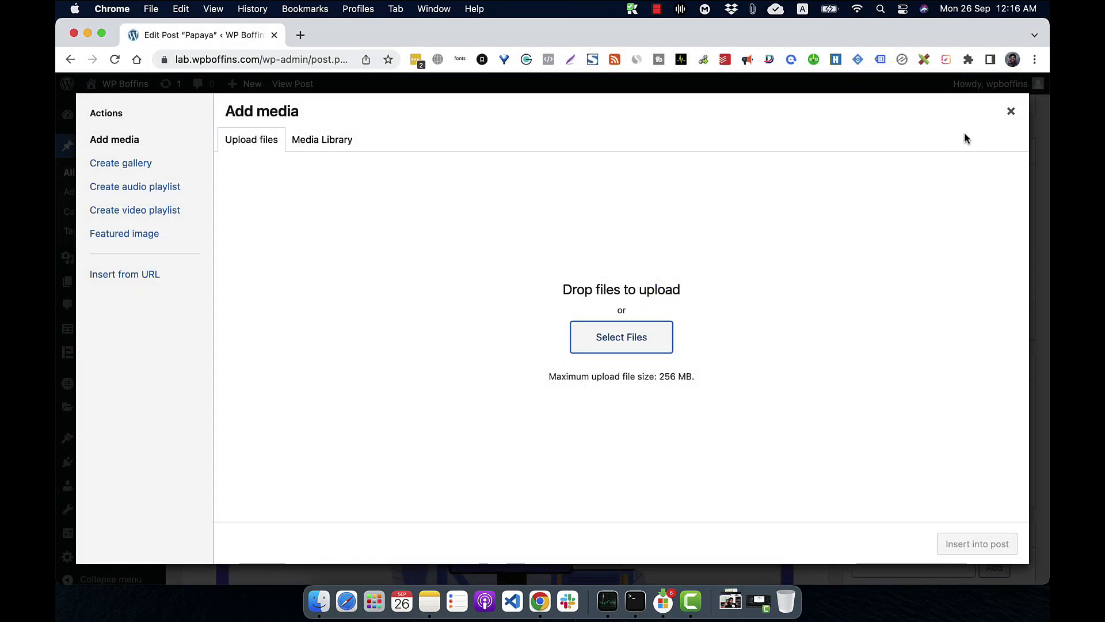
{"action": "left_click", "coordinate": [1011, 114]}
{"action": "scroll", "coordinate": [430, 331], "scroll_direction": "down", "scroll_amount": 10}
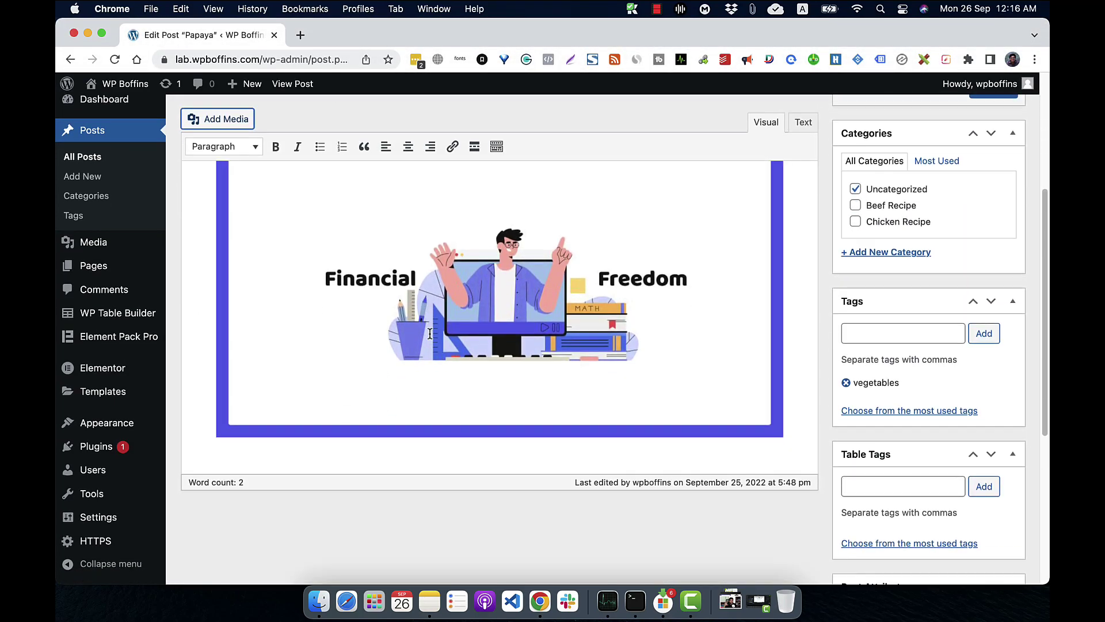
{"action": "scroll", "coordinate": [227, 388], "scroll_direction": "up", "scroll_amount": 5}
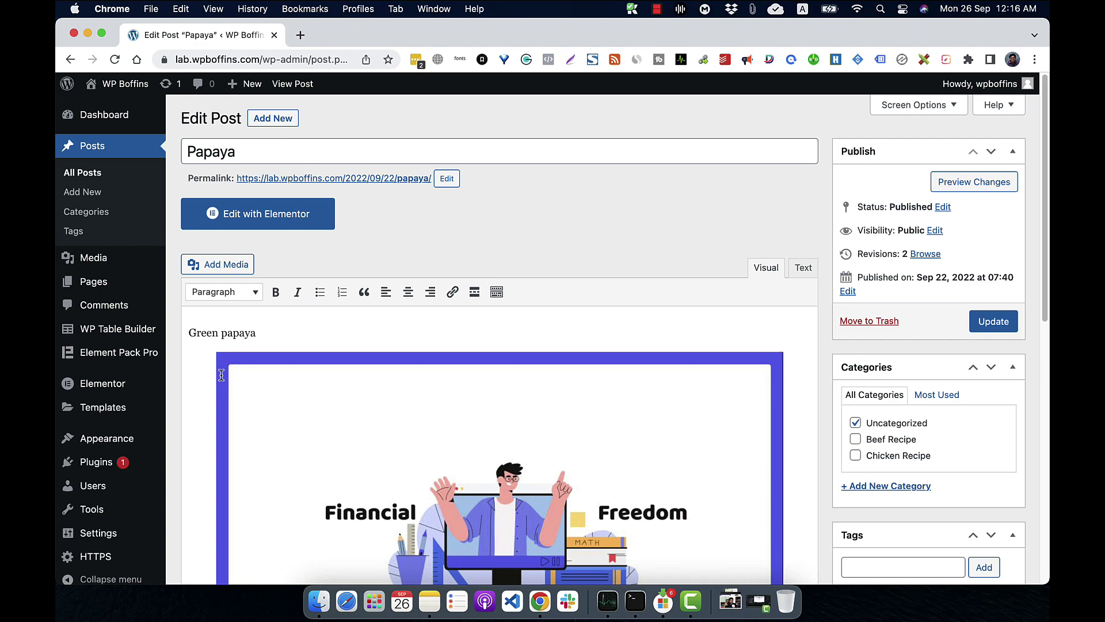
Step: Add a new paragraph after Green papaya and insert the SiRUH7HZh0M-HD photo from the Media Library
{"action": "left_click", "coordinate": [324, 358]}
{"action": "key", "text": "Return"}
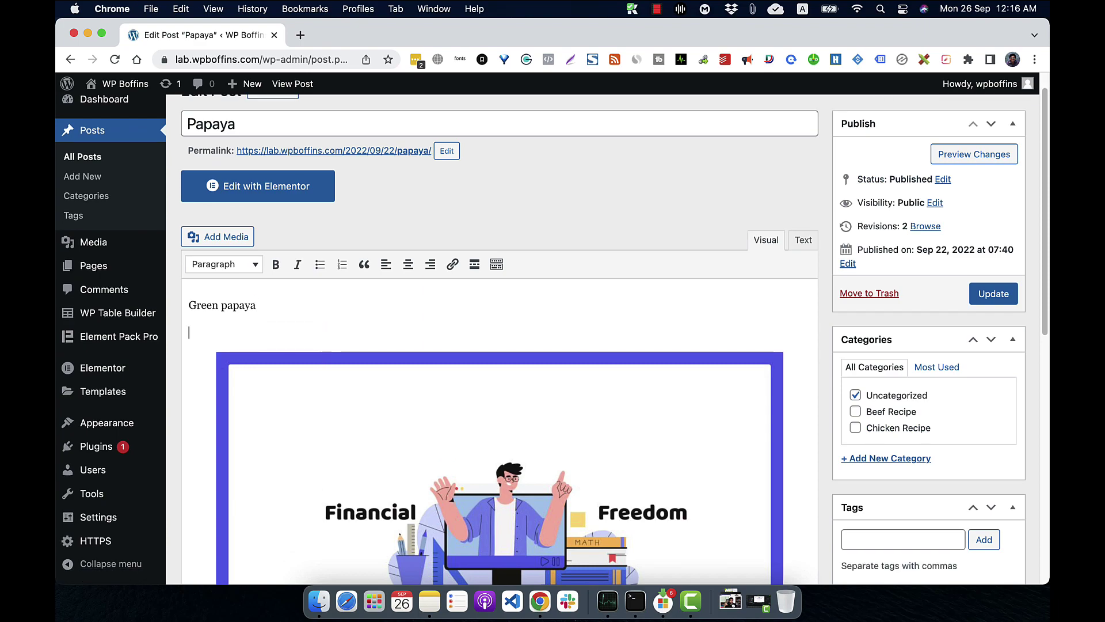
{"action": "left_click", "coordinate": [234, 237]}
{"action": "left_click", "coordinate": [331, 142]}
{"action": "left_click", "coordinate": [350, 229]}
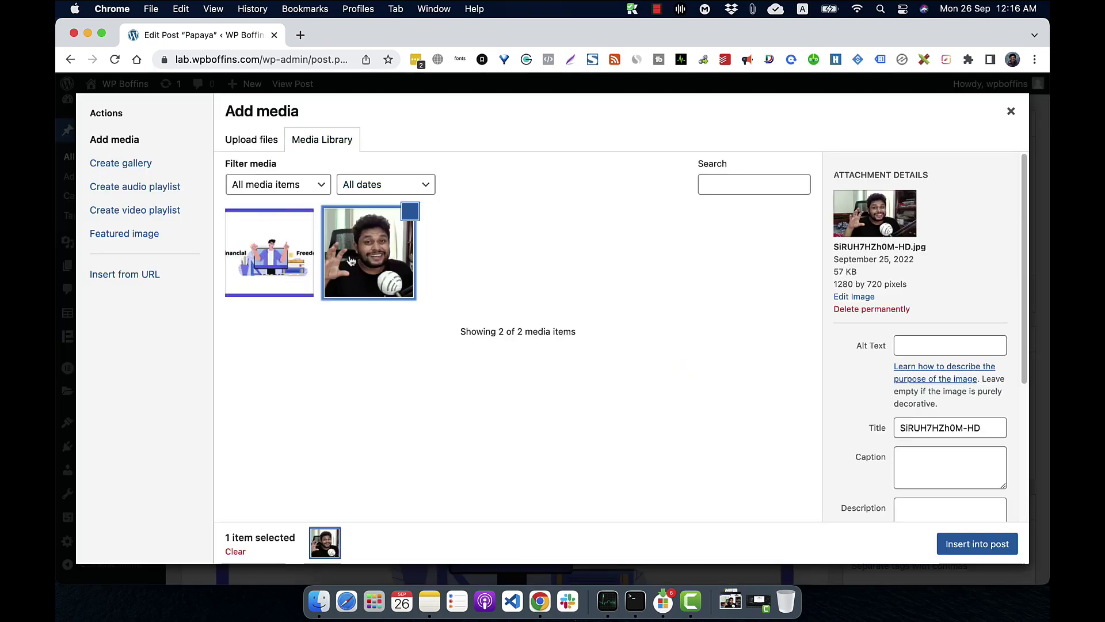
{"action": "left_click", "coordinate": [965, 548]}
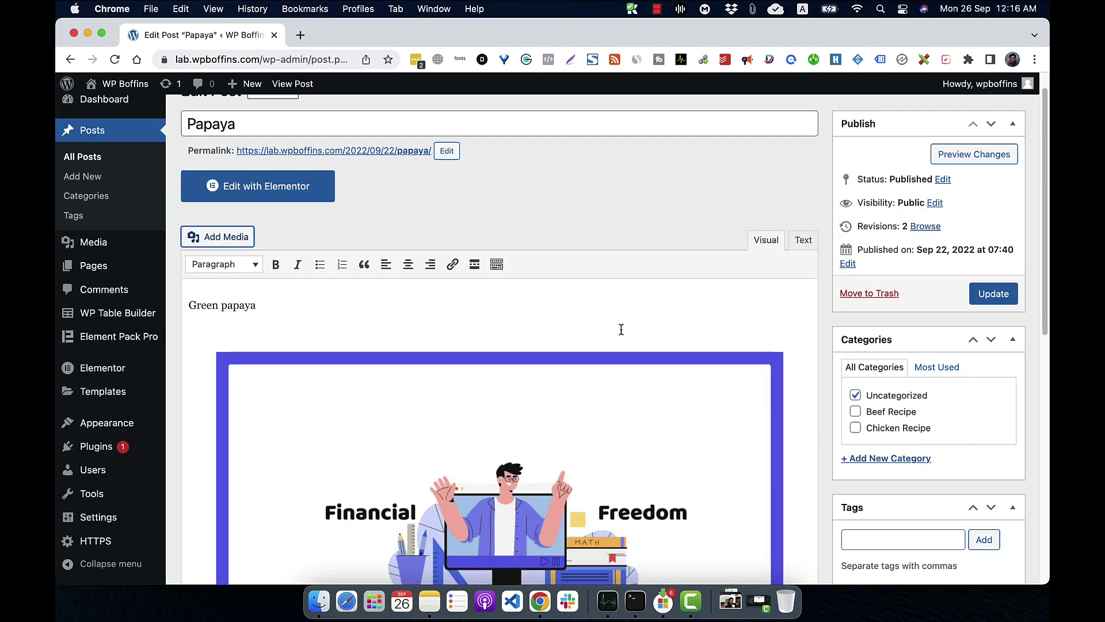
{"action": "left_click", "coordinate": [349, 380]}
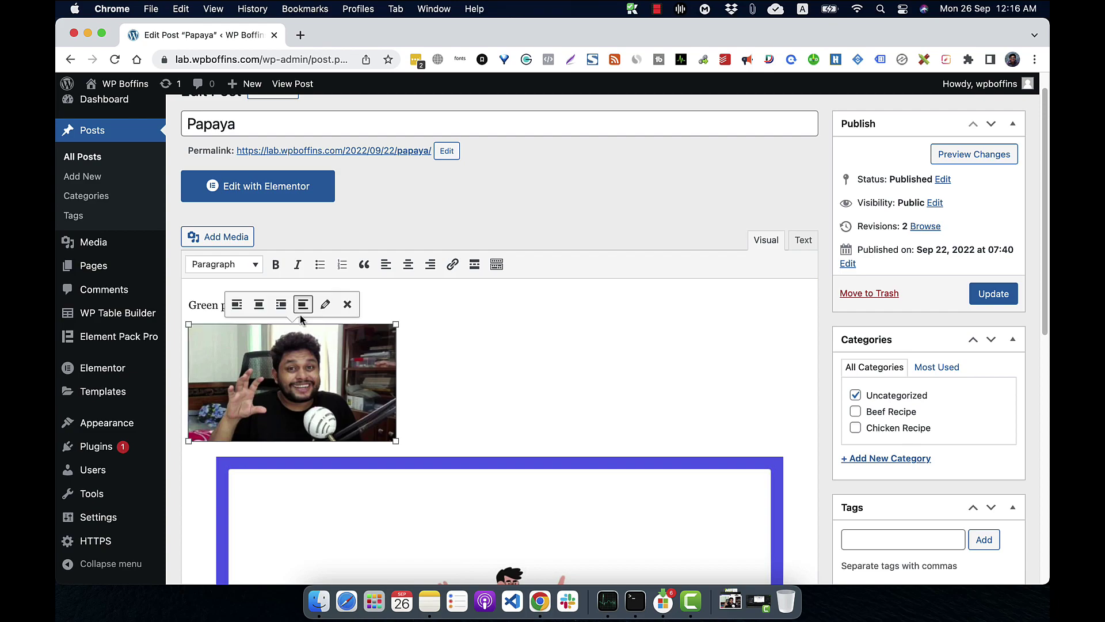
Step: Change the photo's size to Full Size – 1280 × 720 in its image details
{"action": "left_click", "coordinate": [325, 305]}
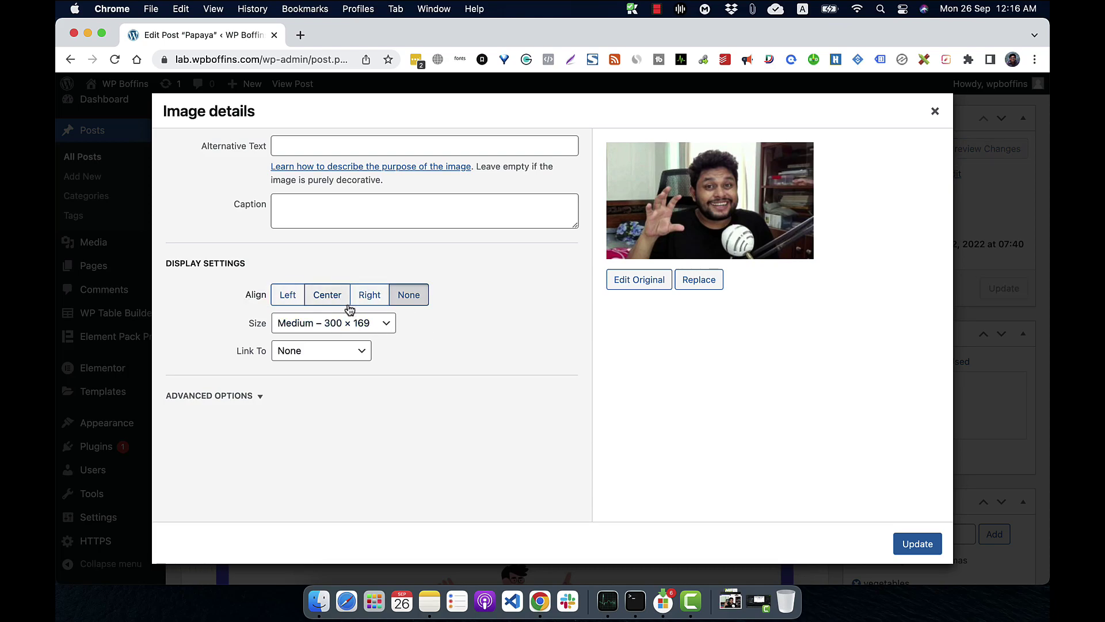
{"action": "left_click", "coordinate": [318, 324]}
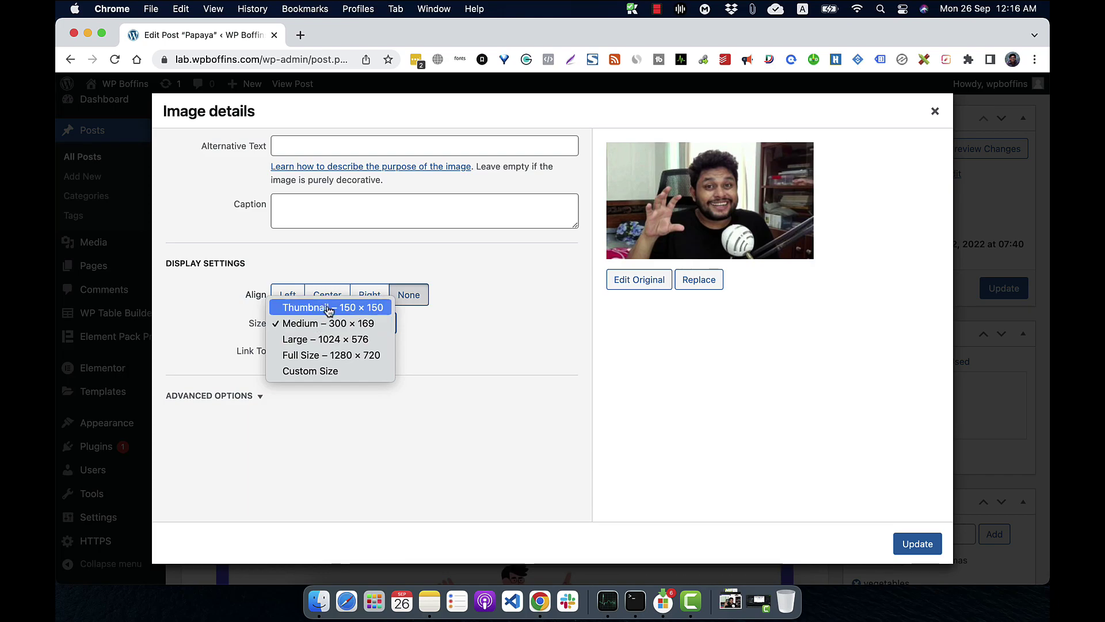
{"action": "left_click", "coordinate": [321, 355]}
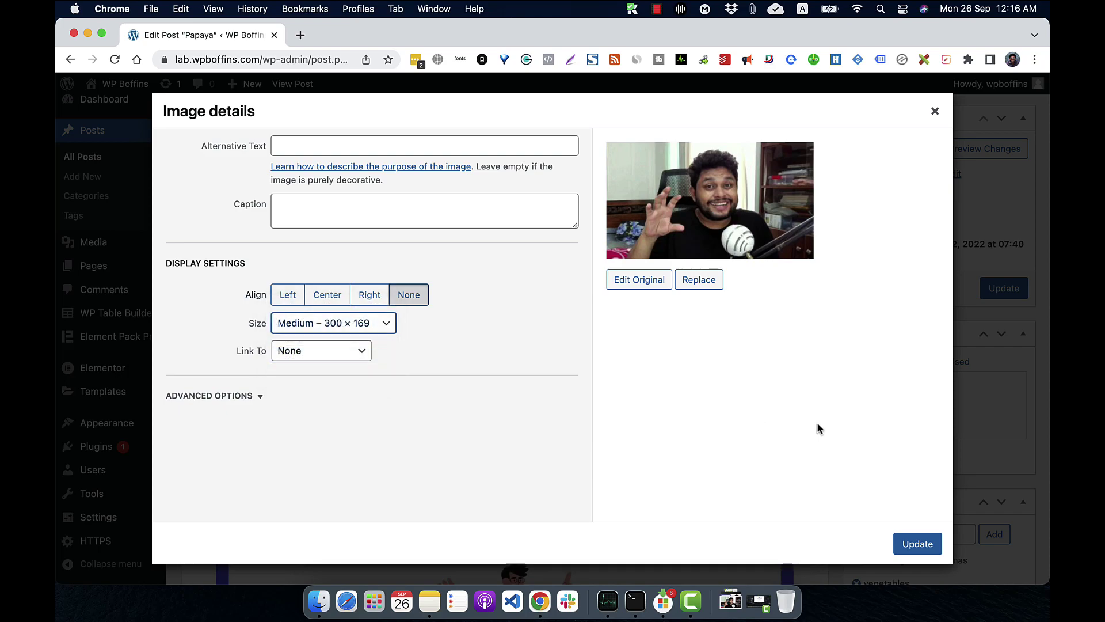
{"action": "left_click", "coordinate": [921, 543]}
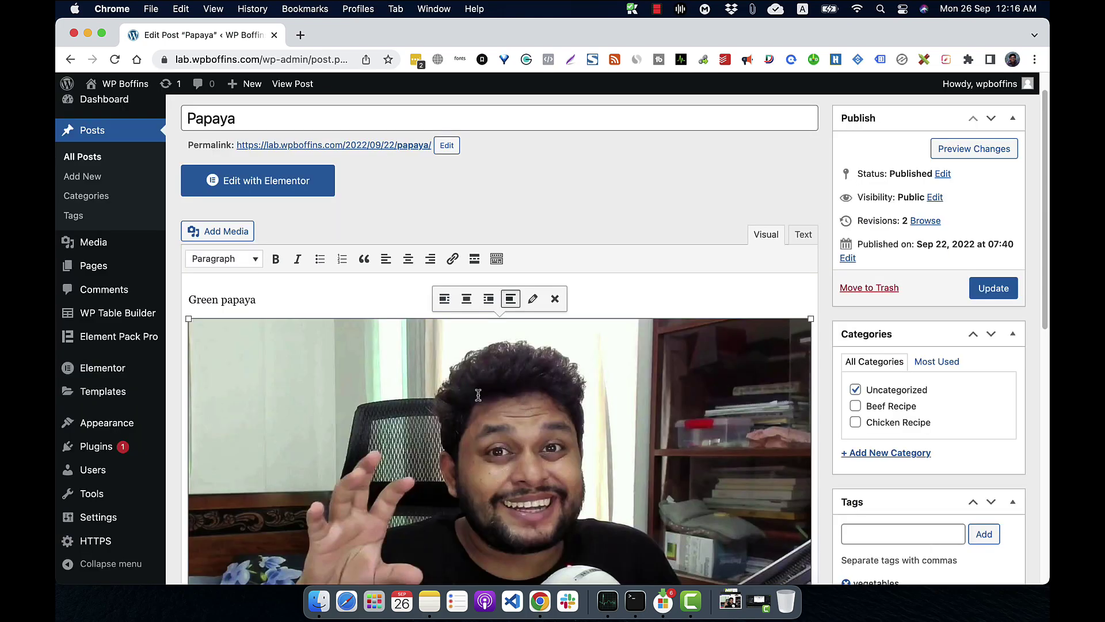
Step: Scroll down the editor to see the full-width photo above the Financial Freedom image
{"action": "scroll", "coordinate": [583, 450], "scroll_direction": "down", "scroll_amount": 10}
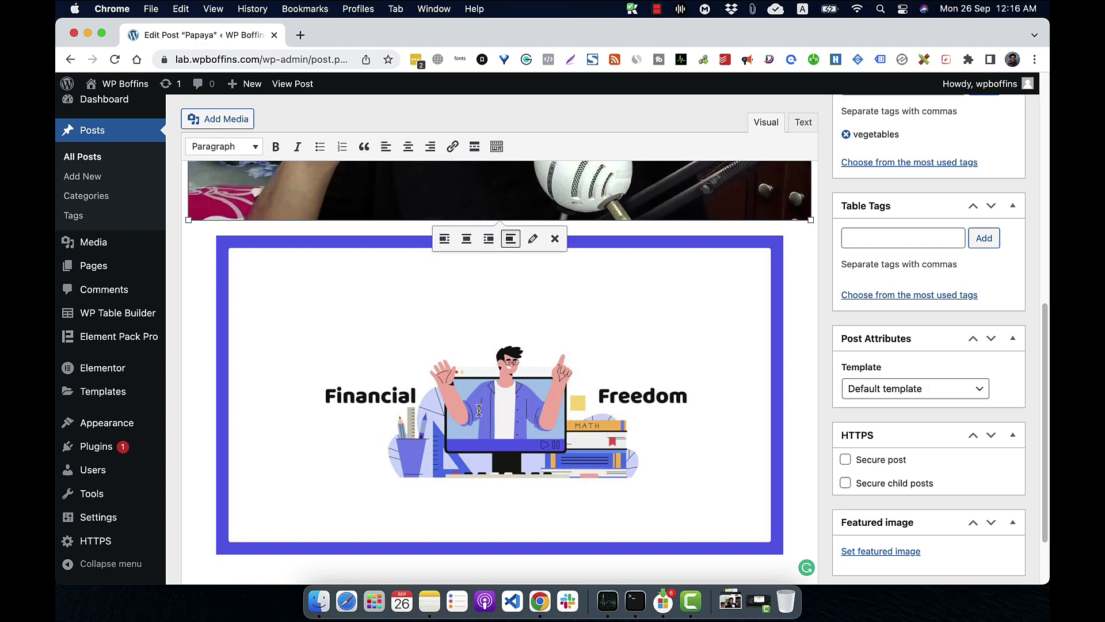